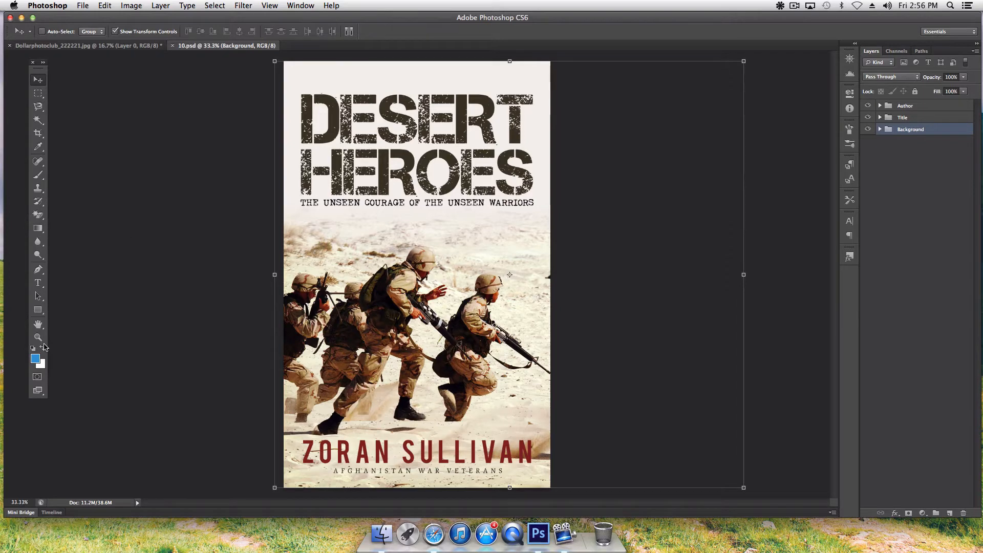
- Bring the Dollarphotoclub beach photo of sandy feet forward with the Hand tool active
left_click(42, 326)
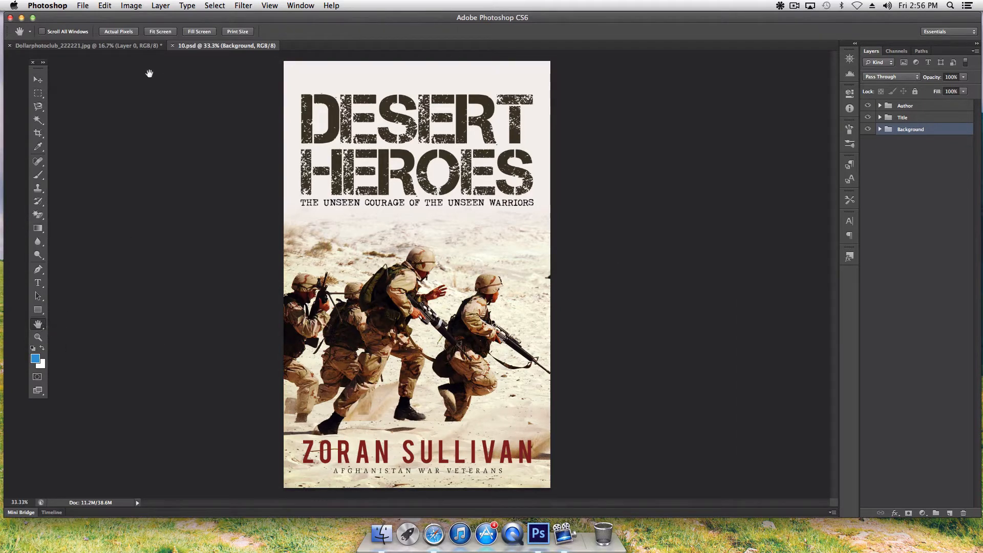
left_click(137, 48)
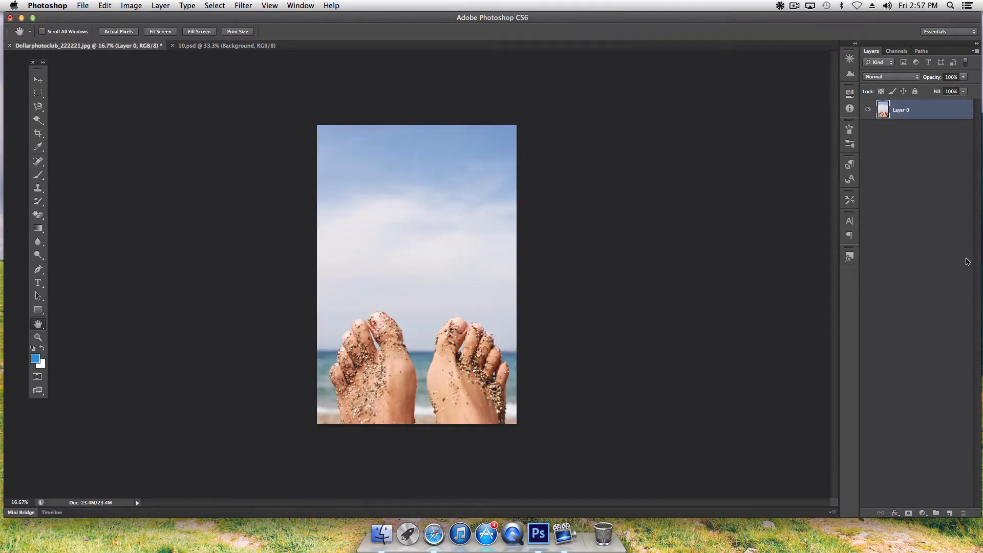
- Drag the sandy-feet photo onto the Desert Heroes cover as Layer 1 and nudge it into position
left_click_drag(86, 47, 797, 143)
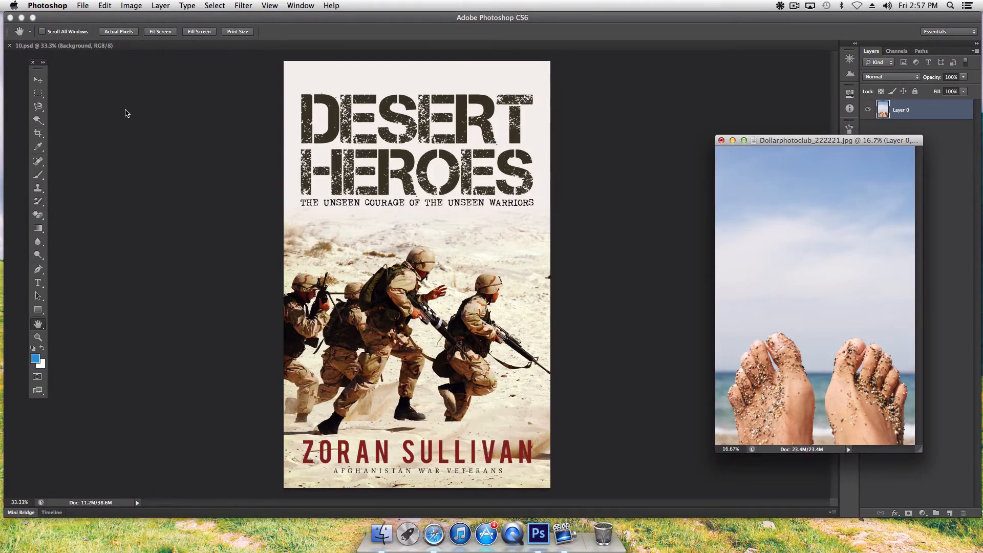
left_click(37, 80)
left_click_drag(856, 209, 436, 128)
left_click_drag(450, 240, 494, 127)
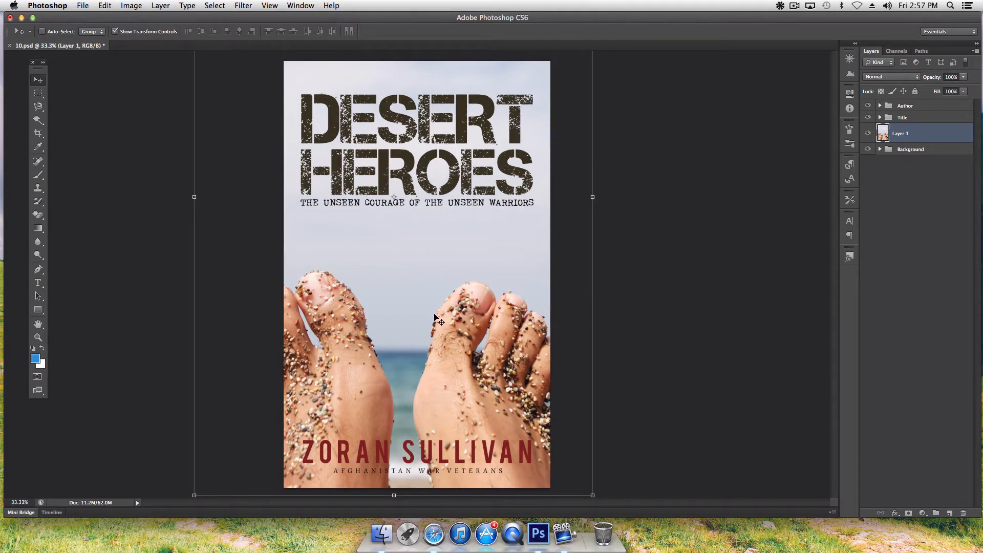
key("Up")
key("Up")
key("Up")
key("Up")
key("Up")
key("Up")
key("Up")
key("Up")
key("Up")
key("Up")
key("Up")
key("Up")
key("Up")
key("Up")
key("Up")
key("Up")
key("Up")
key("Up")
key("Up")
key("Up")
key("Up")
key("Up")
key("Up")
key("Up")
key("Up")
key("Up")
key("Up")
key("Up")
key("Up")
key("Up")
key("Up")
key("Up")
key("Up")
key("Up")
key("Up")
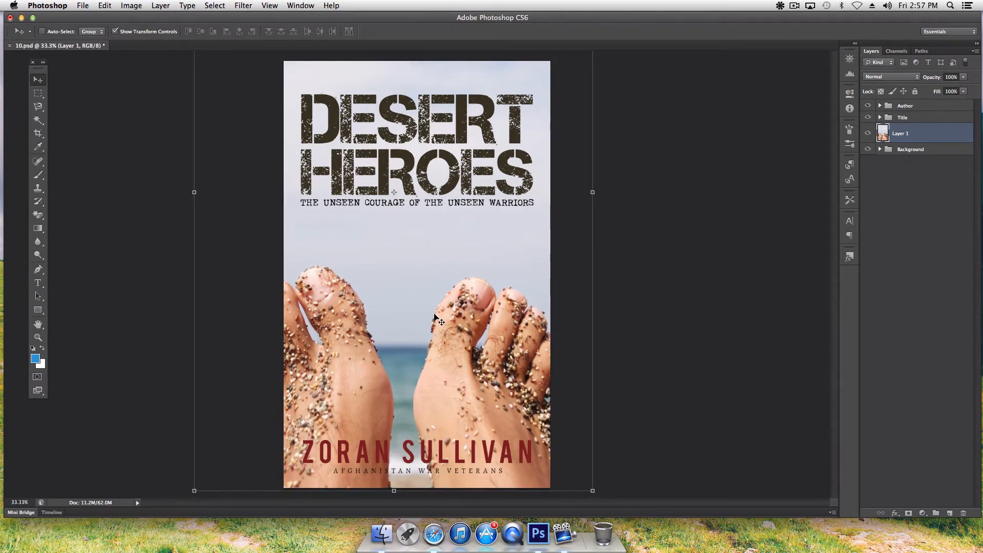
left_click_drag(415, 303, 430, 298)
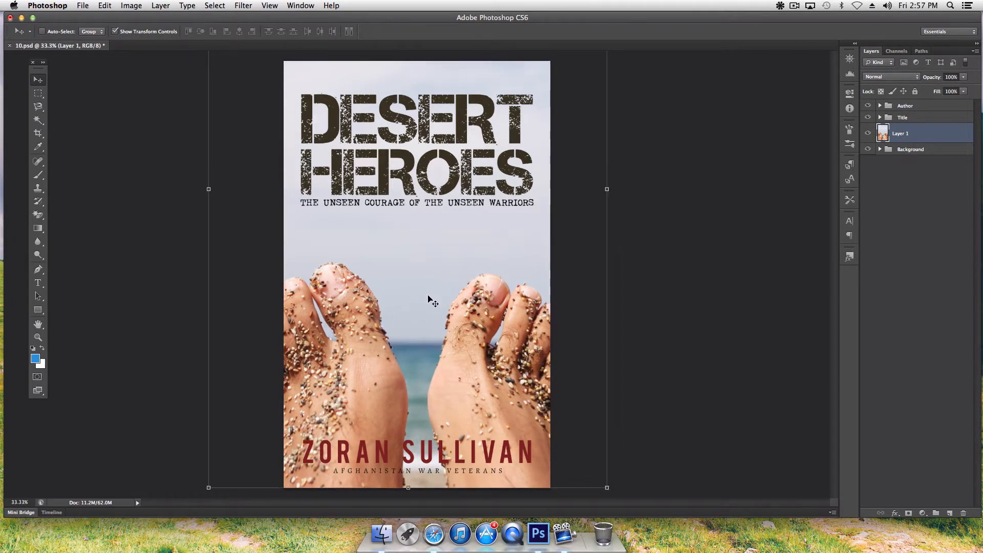
left_click(38, 325)
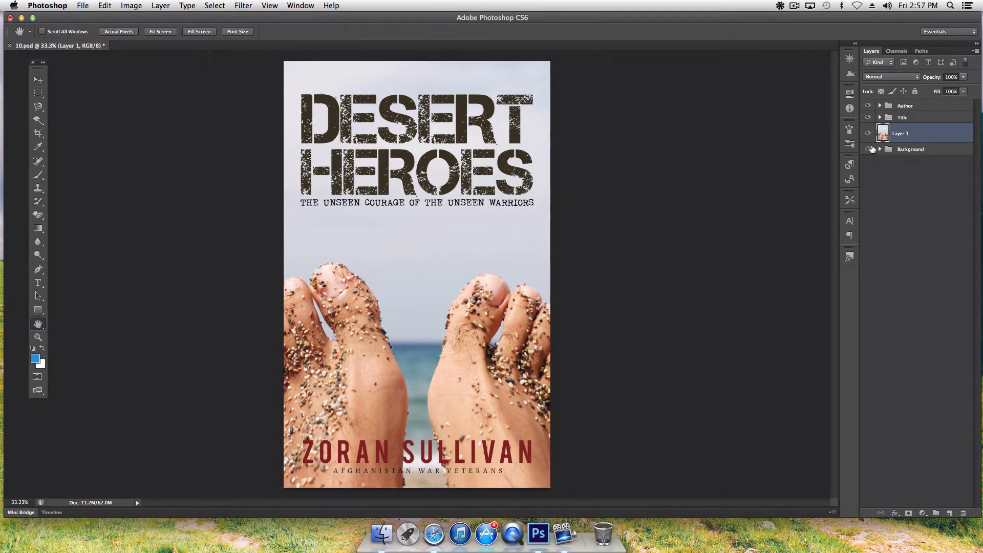
- Expand the Title and Author groups, then retype the title word DESERT as Beach
left_click(880, 118)
left_click(881, 105)
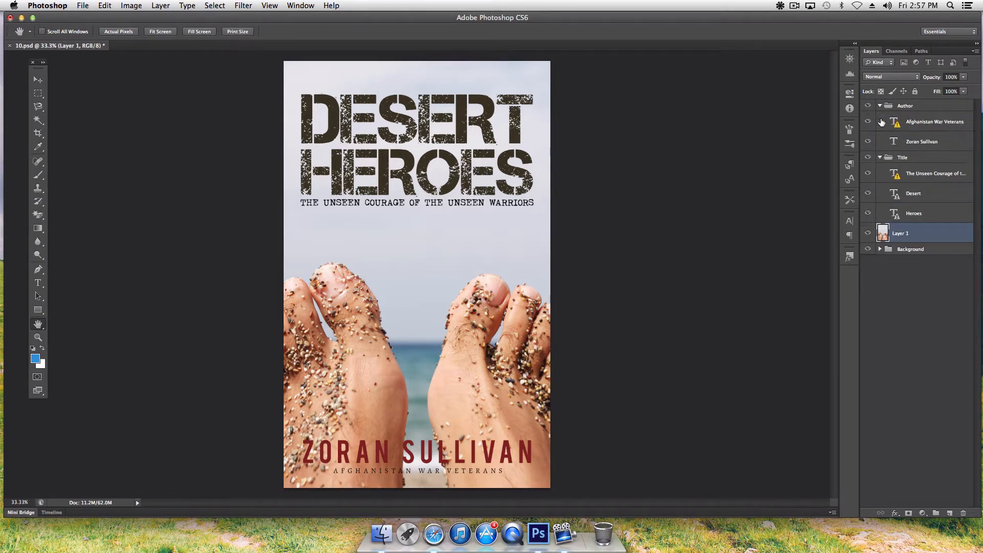
left_click(38, 80)
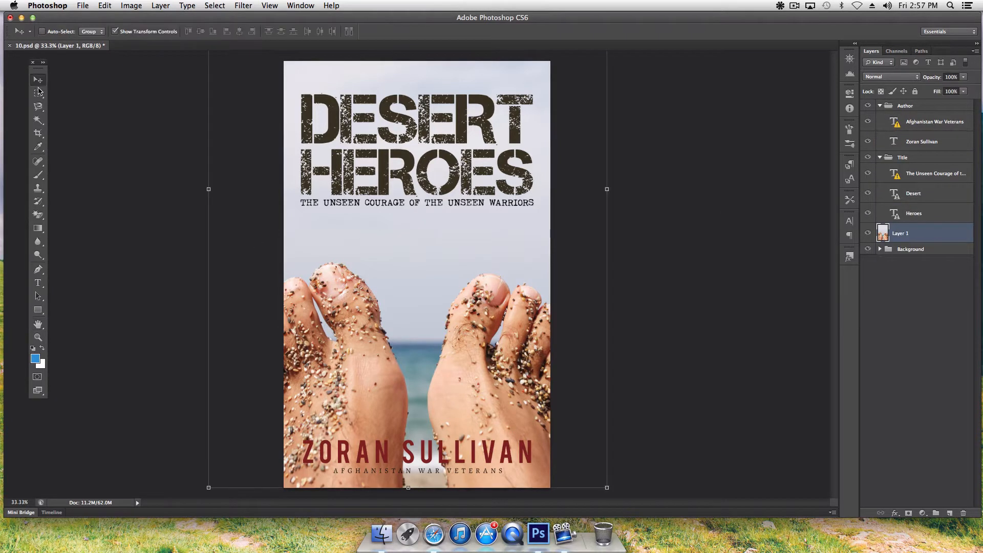
left_click(38, 283)
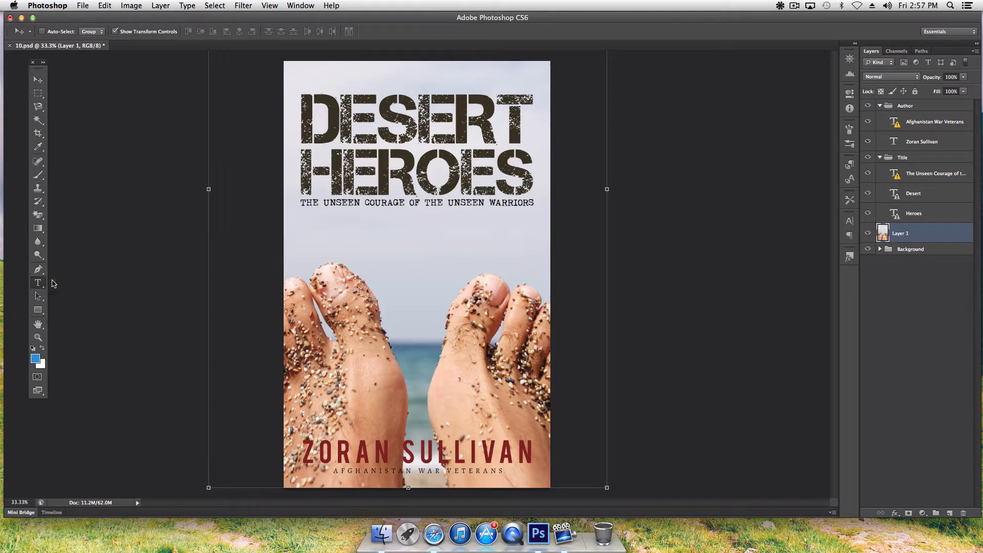
left_click(428, 116)
left_click(571, 209)
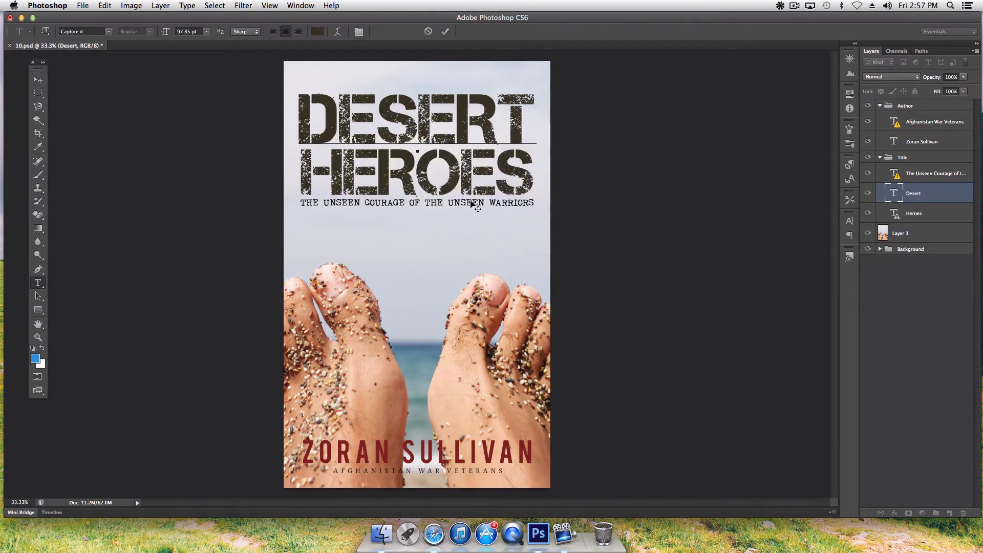
double_click(440, 130)
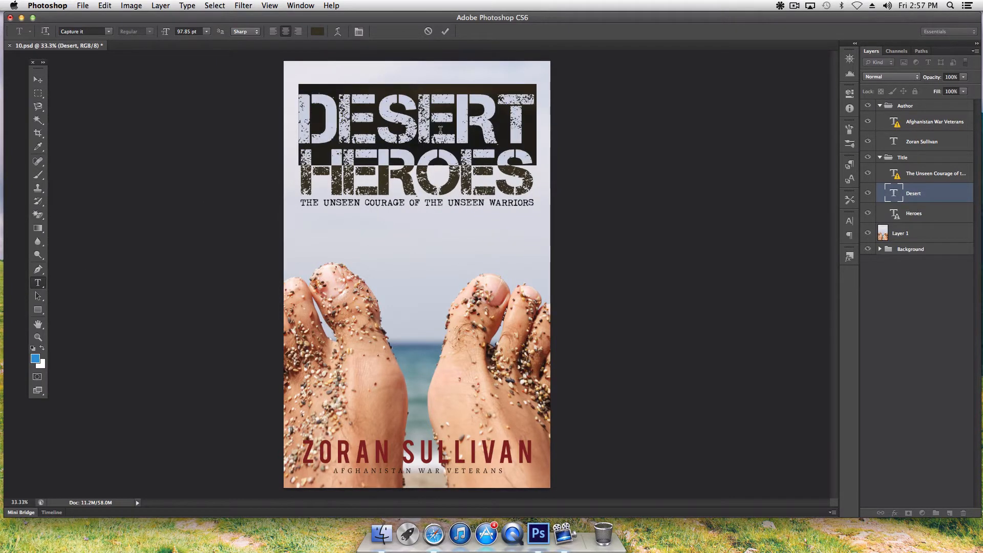
type("Beach")
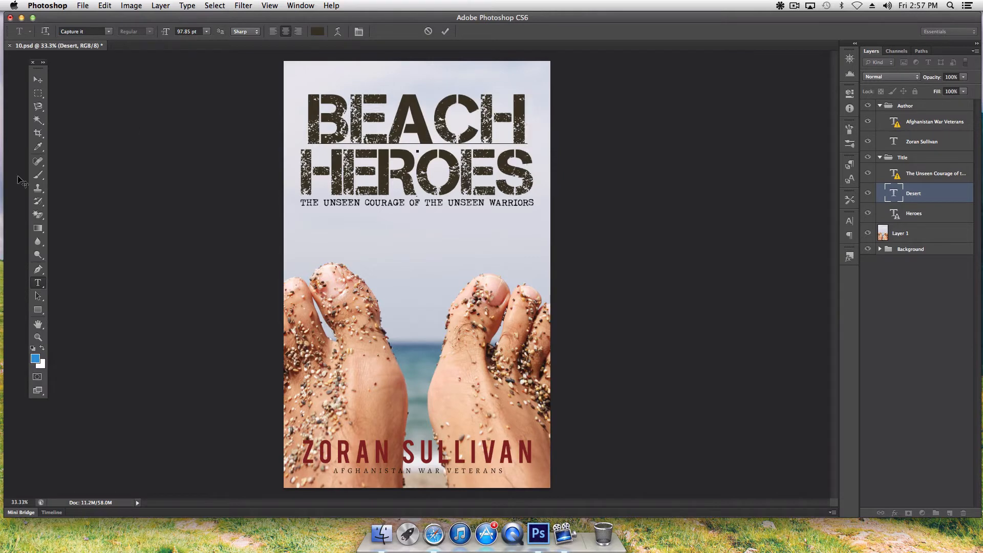
left_click(38, 79)
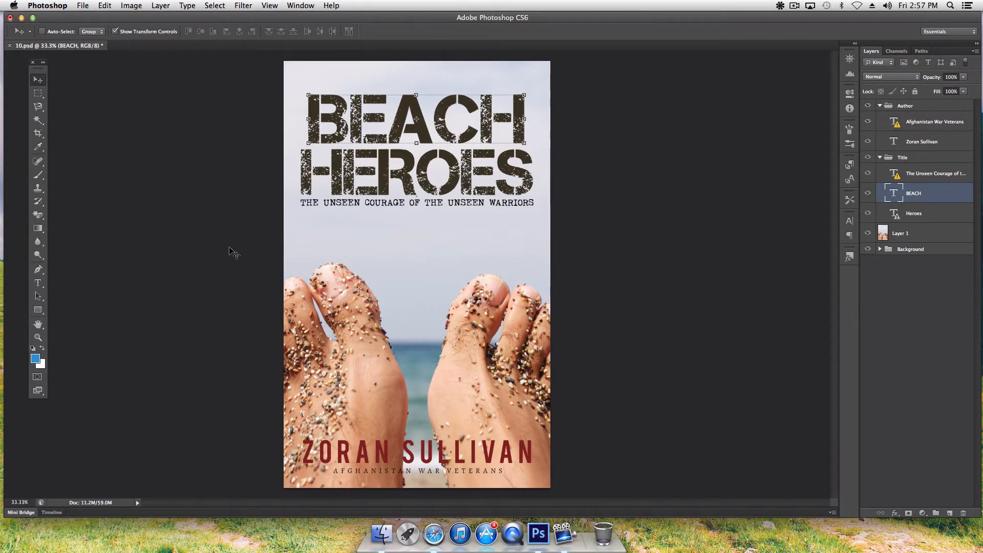
left_click(38, 284)
- Replace the title word HEROES with BUM
left_click(417, 185)
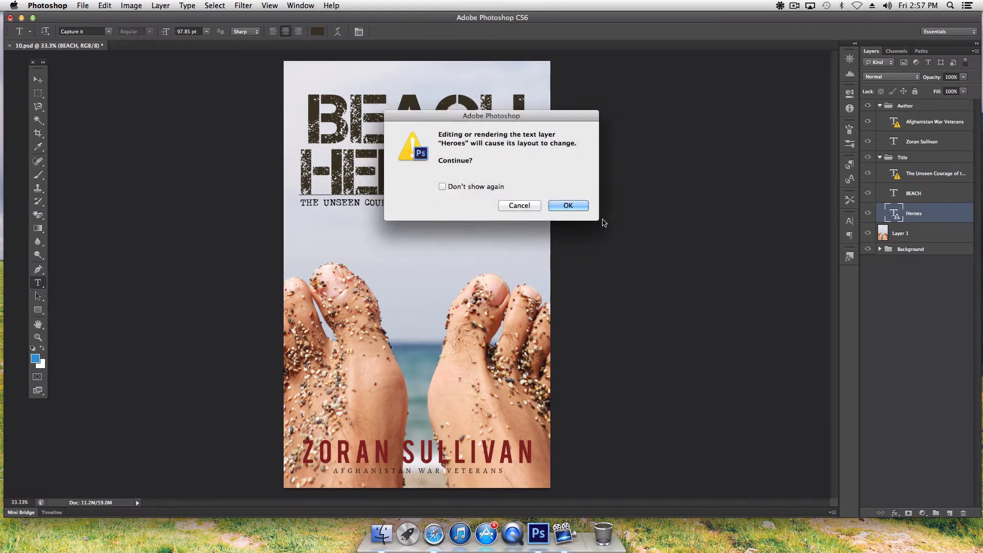
left_click(573, 209)
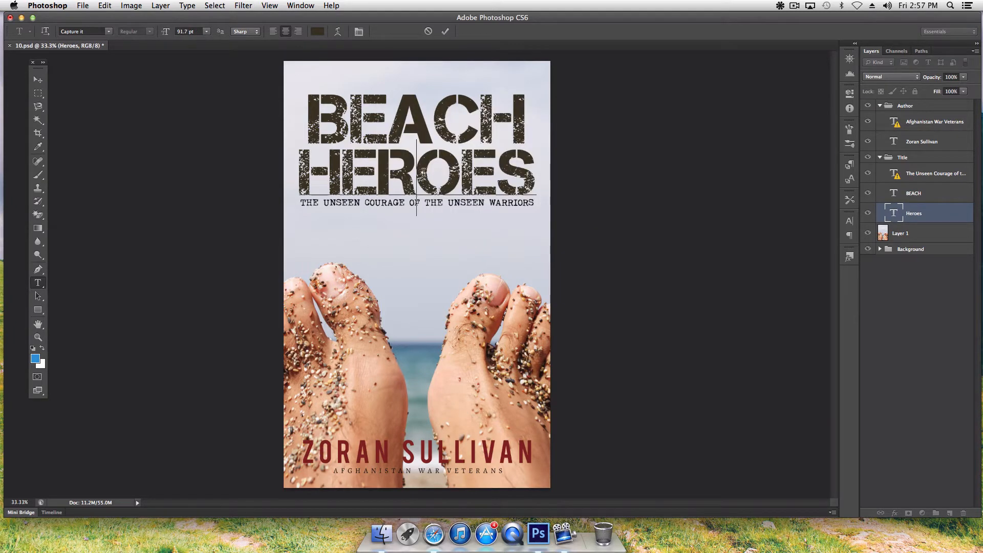
key("super+a")
type("BUM")
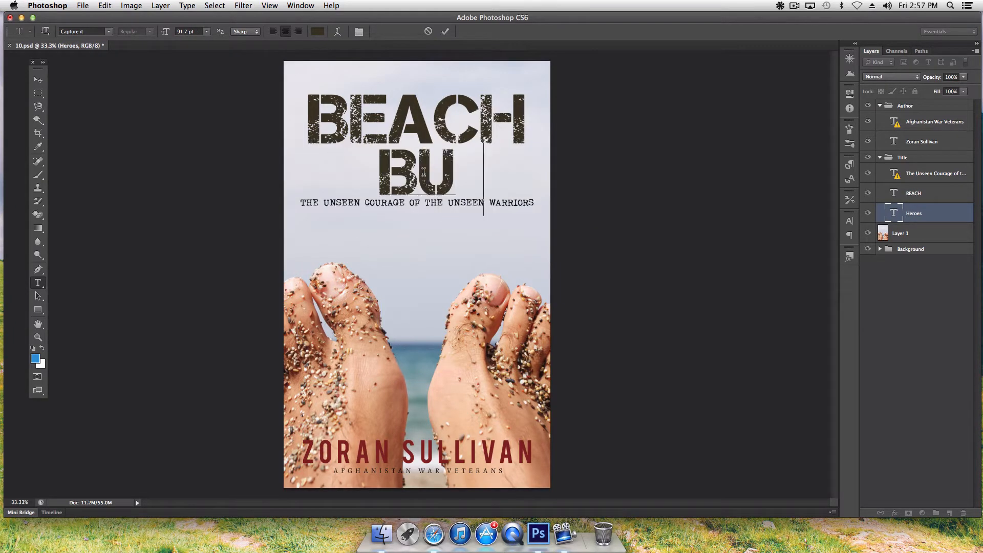
left_click(31, 81)
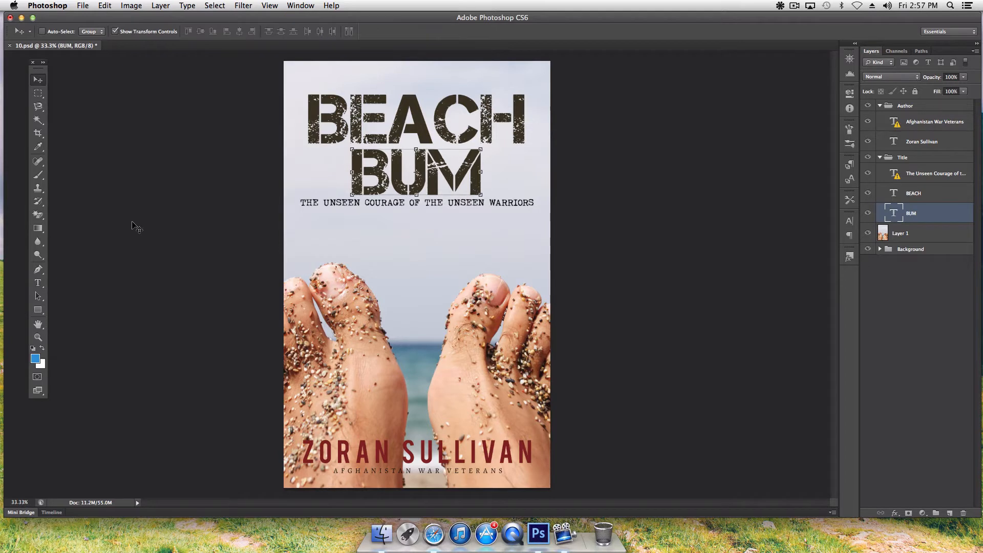
- Enlarge BUM to 160 pt and move it down directly below BEACH
left_click(849, 222)
left_click(778, 239)
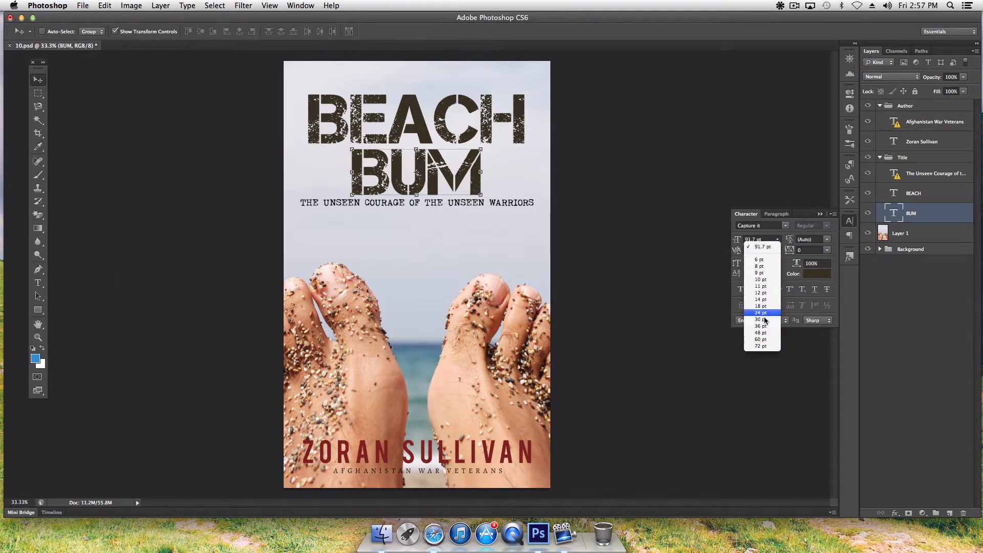
left_click(761, 343)
left_click_drag(745, 240, 775, 243)
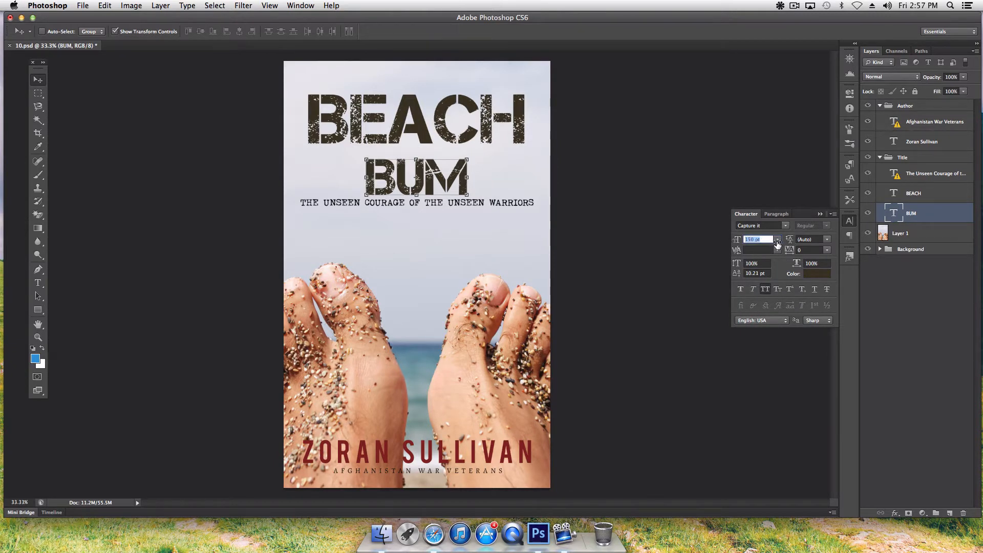
key("Return")
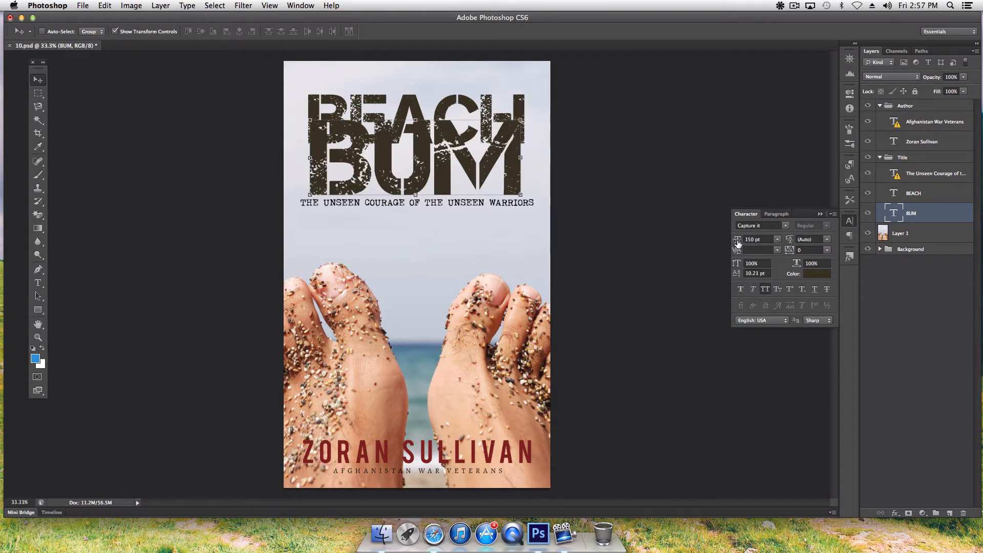
left_click_drag(738, 243, 745, 242)
left_click_drag(360, 160, 362, 197)
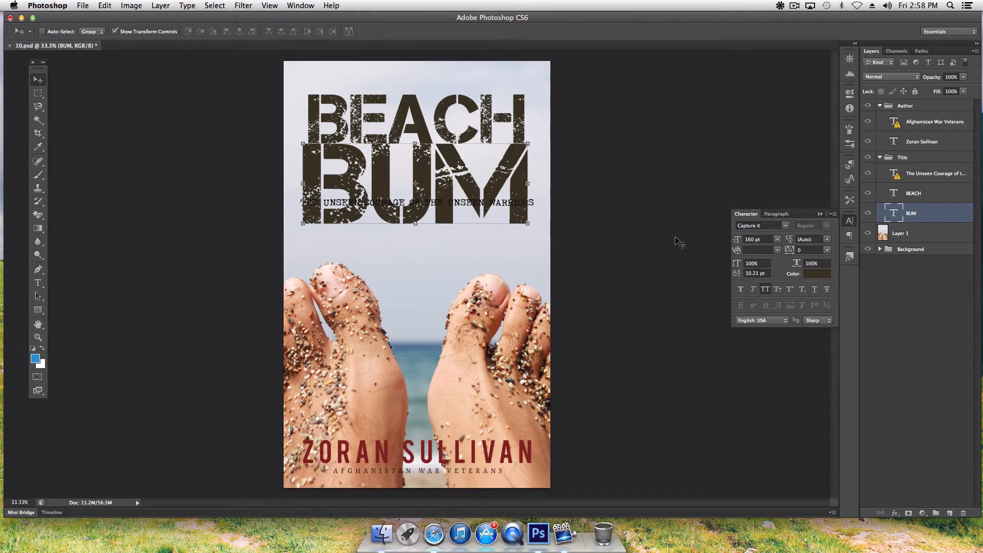
key("Down")
key("Down")
key("Down")
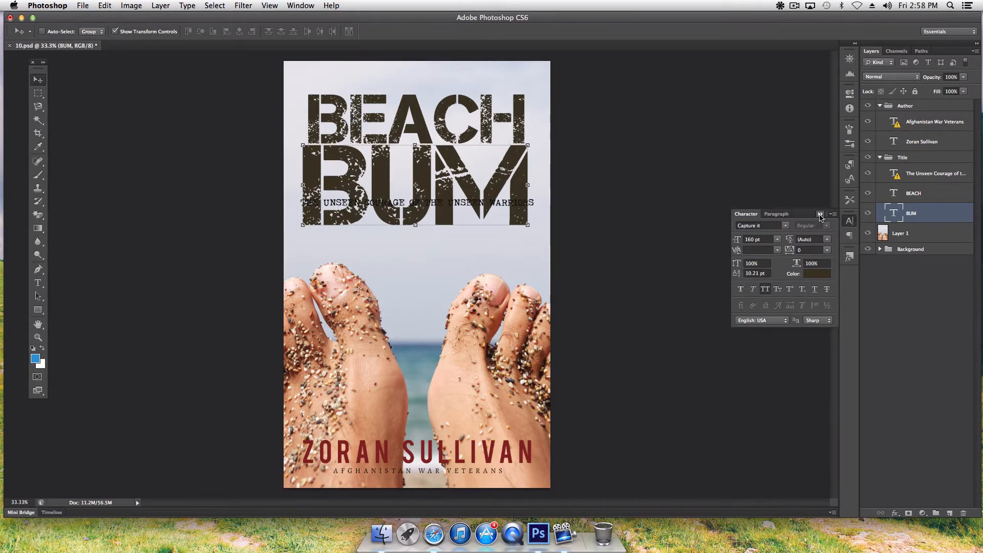
- Recolour BUM to bright gold #f6b60b through the Character panel colour swatch
left_click(817, 274)
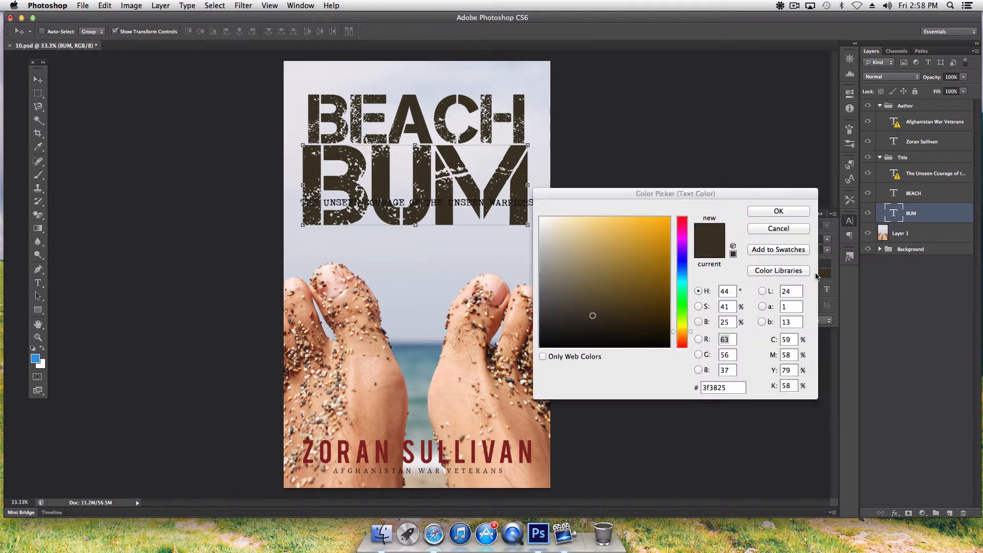
left_click(657, 244)
left_click(659, 262)
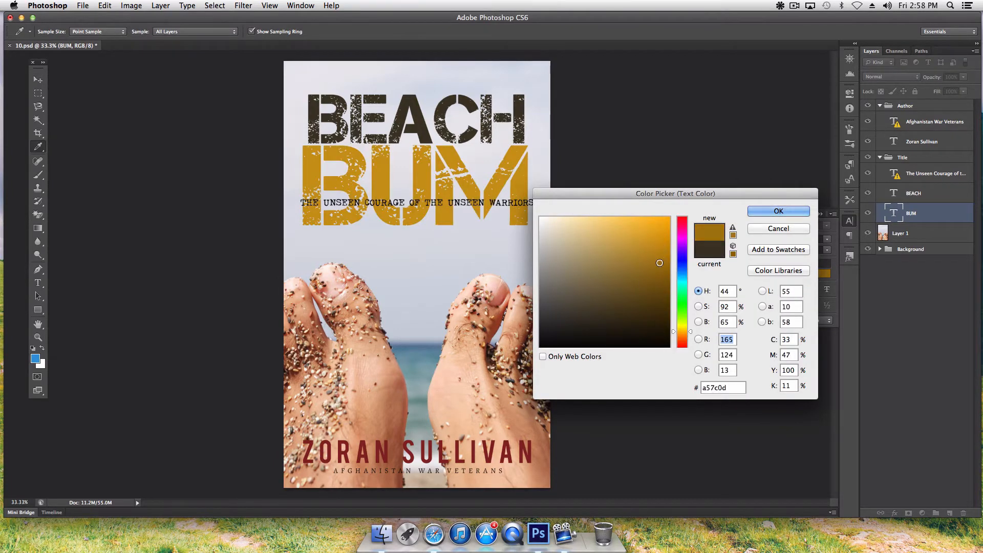
left_click(647, 235)
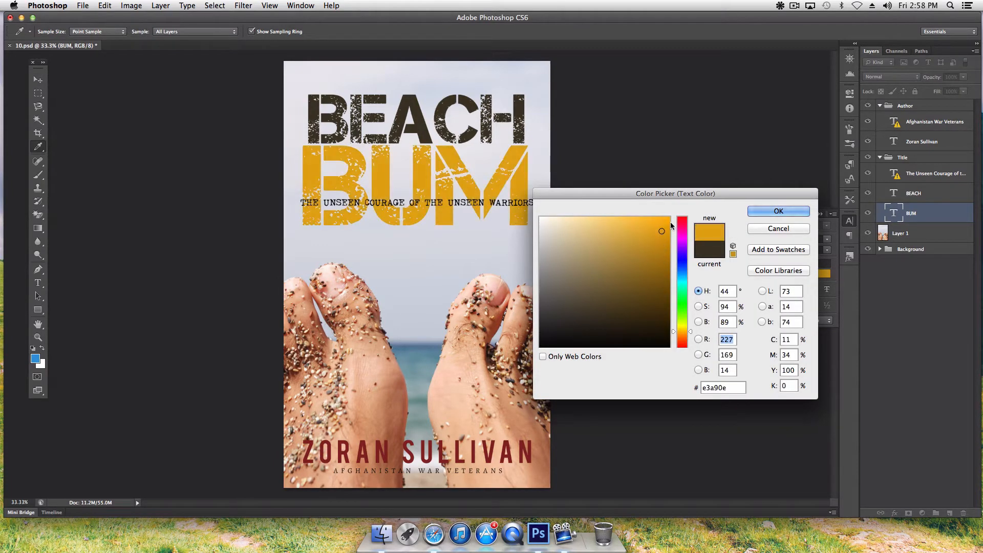
left_click(665, 221)
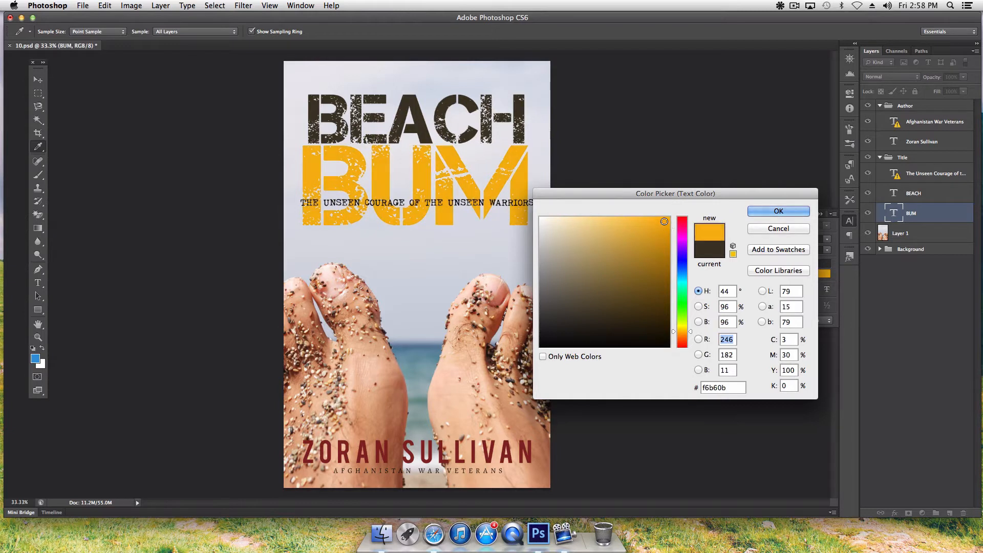
left_click(759, 216)
key("v")
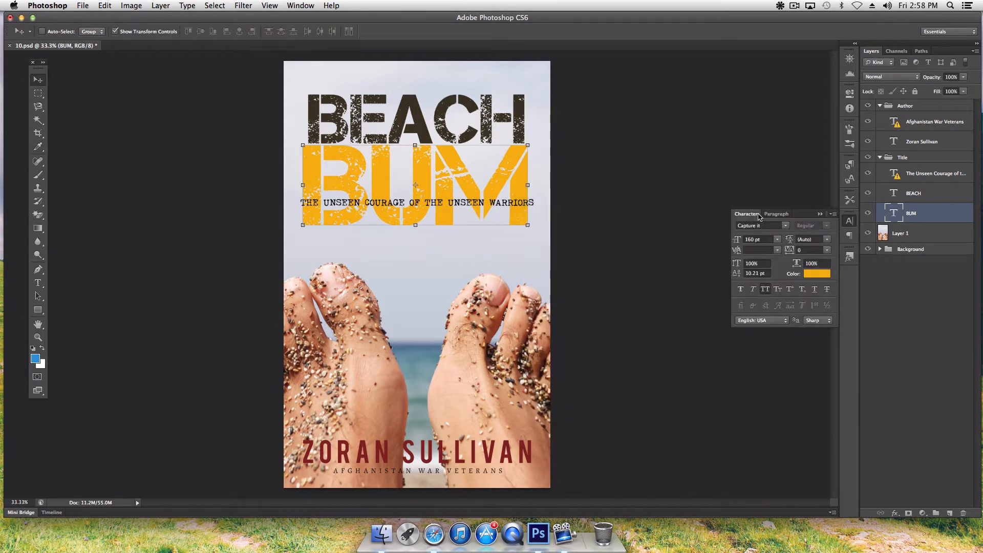
left_click(821, 215)
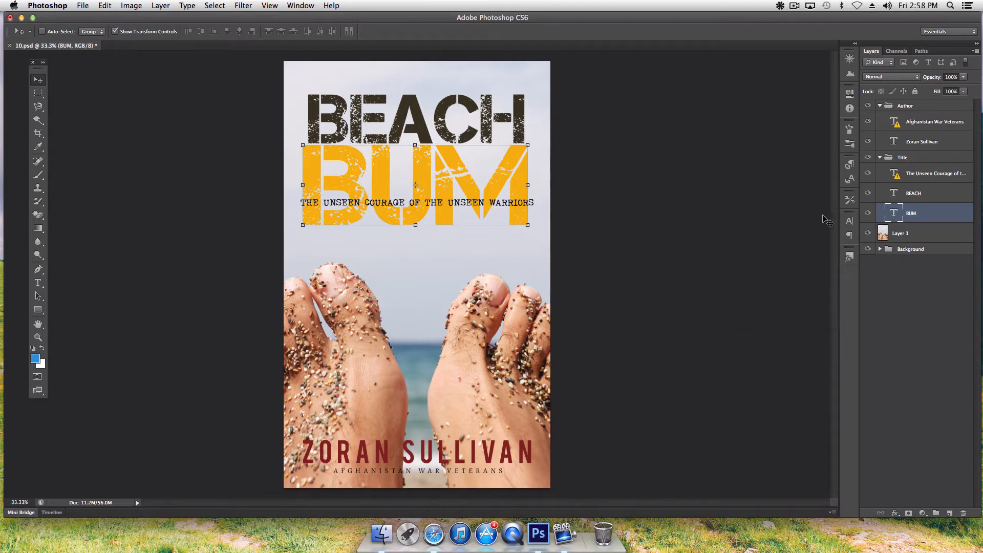
- Try Bebas on BUM, then settle on the cinnamon cake font
left_click(850, 220)
left_click(763, 226)
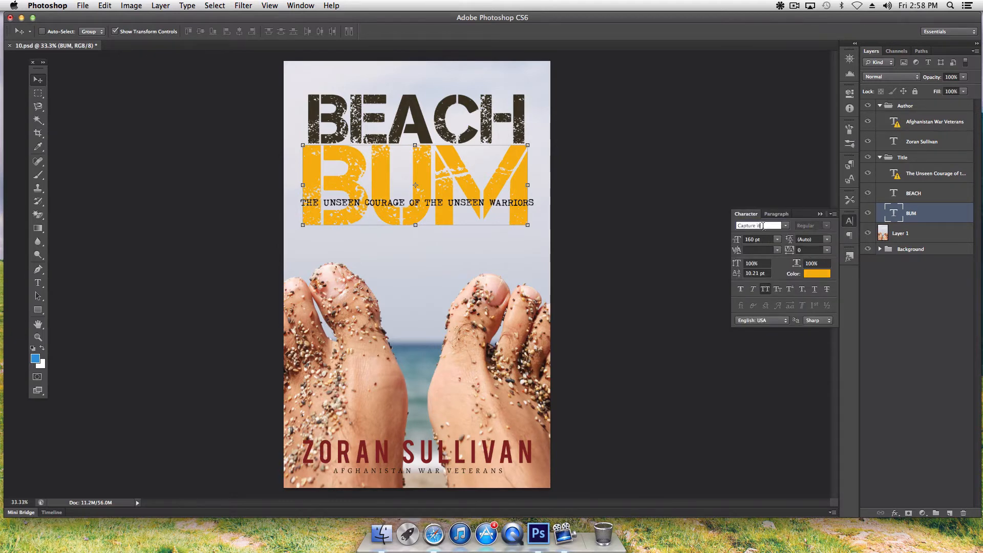
left_click(787, 229)
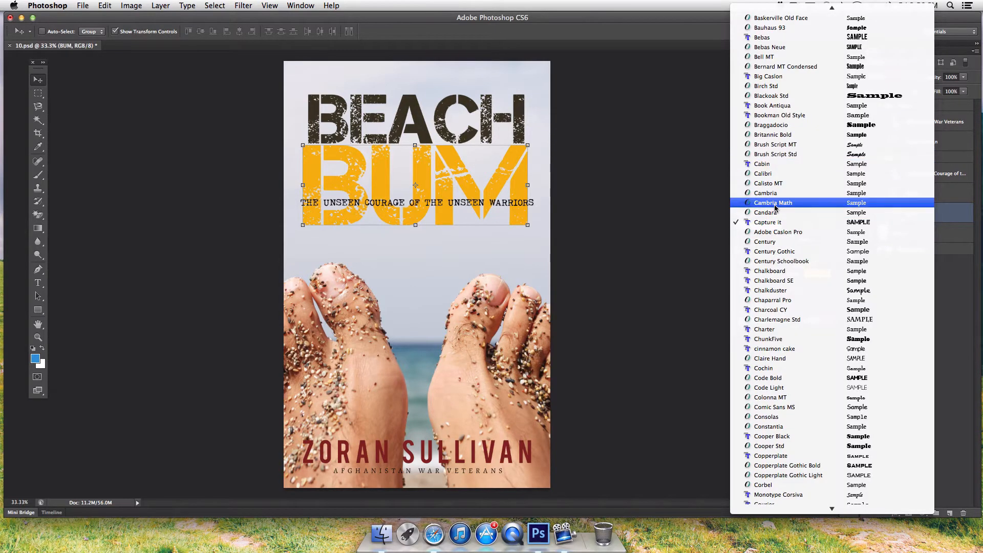
left_click(769, 40)
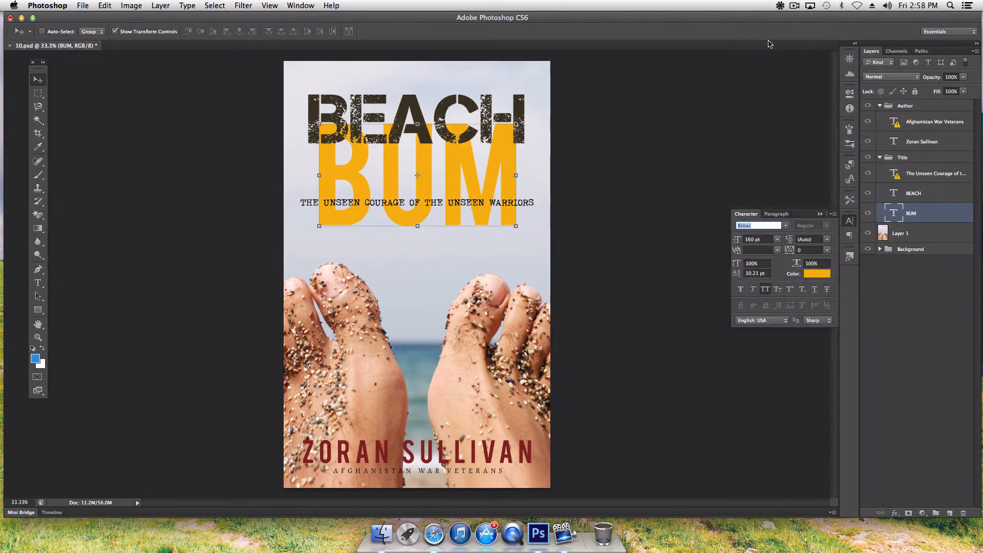
left_click(787, 228)
scroll(778, 314, "down", 2)
scroll(778, 314, "down", 3)
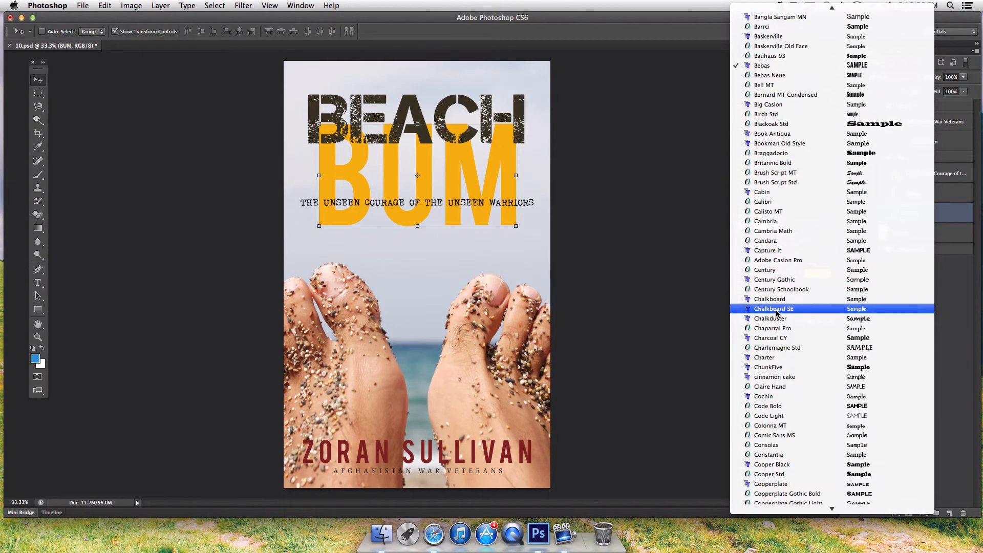
left_click(774, 377)
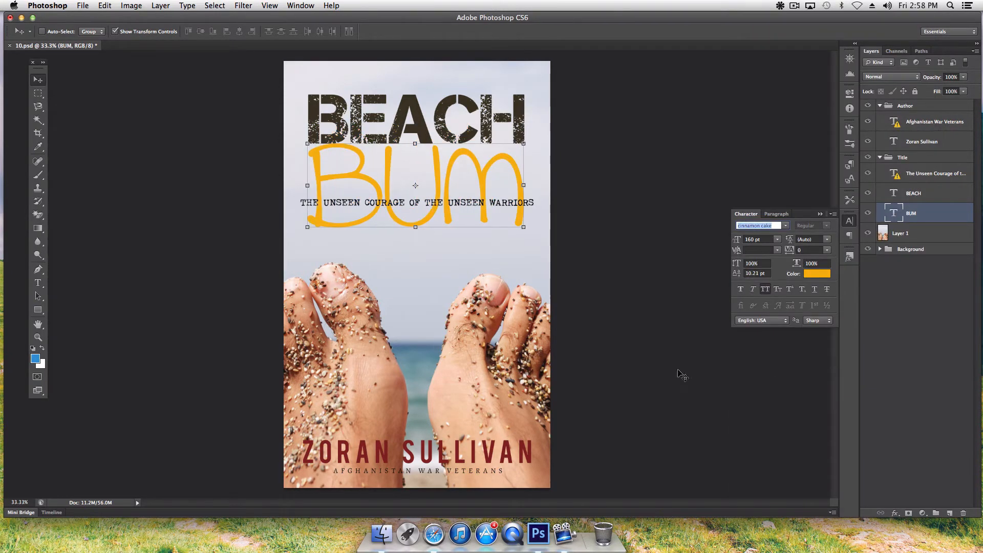
left_click(820, 214)
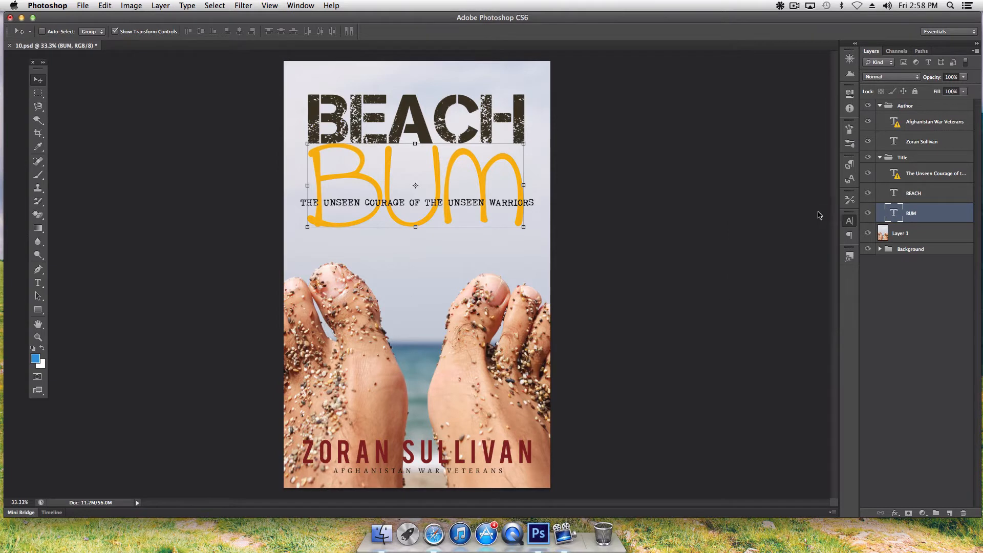
- Duplicate the BEACH text layer and set the copy in cinnamon cake
left_click(917, 193)
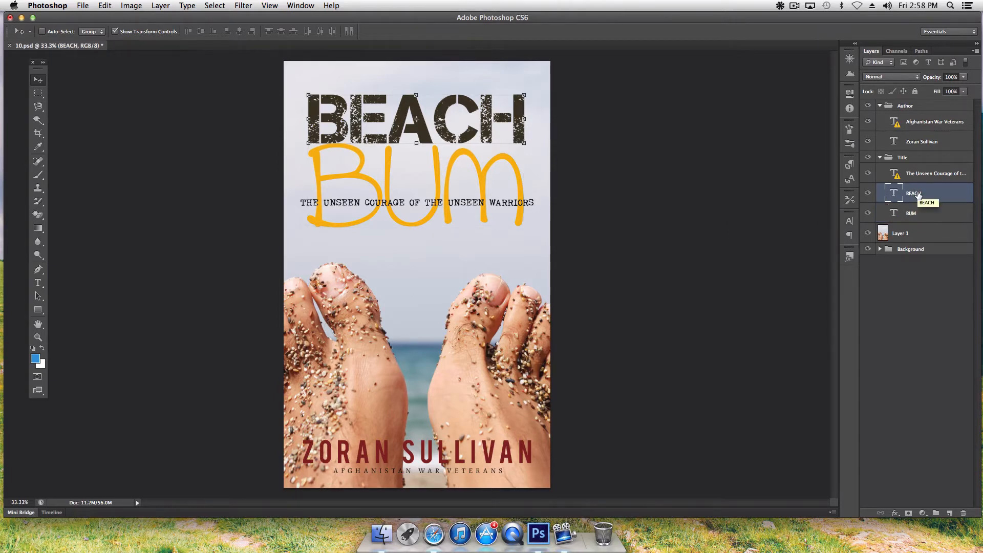
right_click(920, 196)
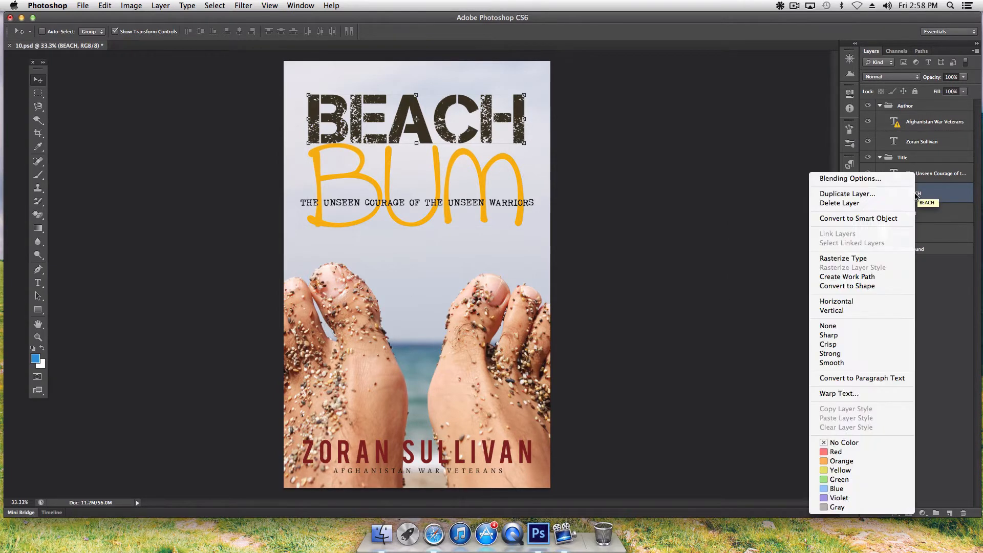
left_click(862, 194)
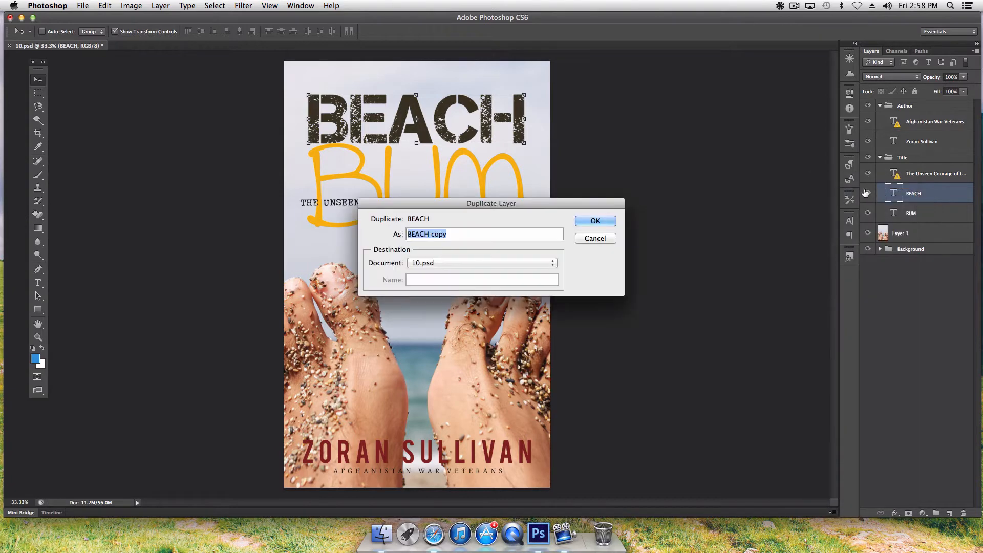
left_click(591, 220)
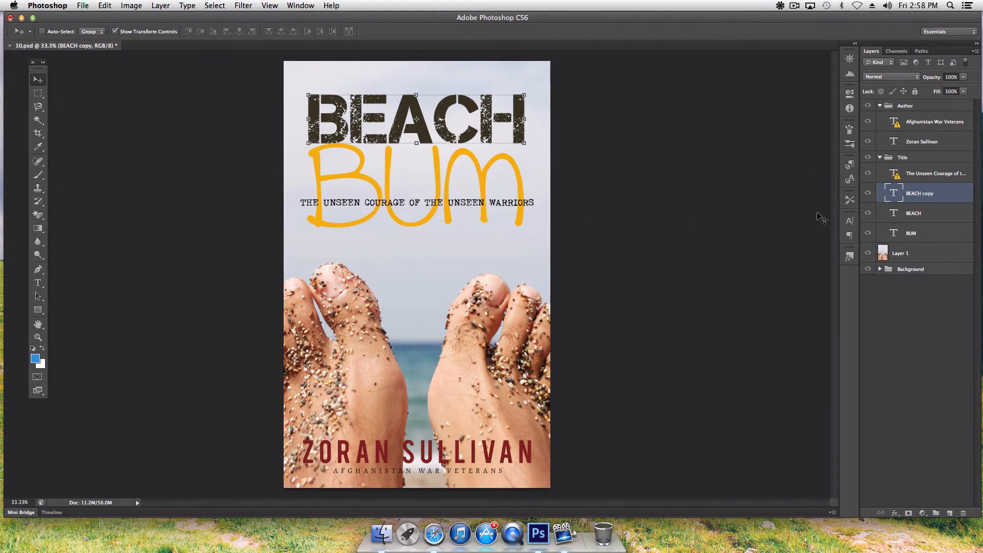
left_click(850, 221)
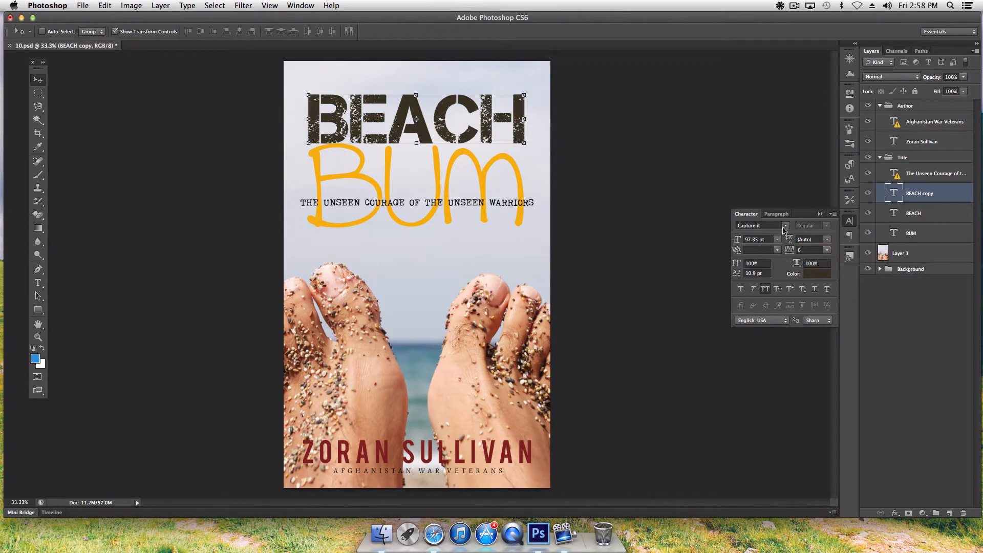
left_click(785, 226)
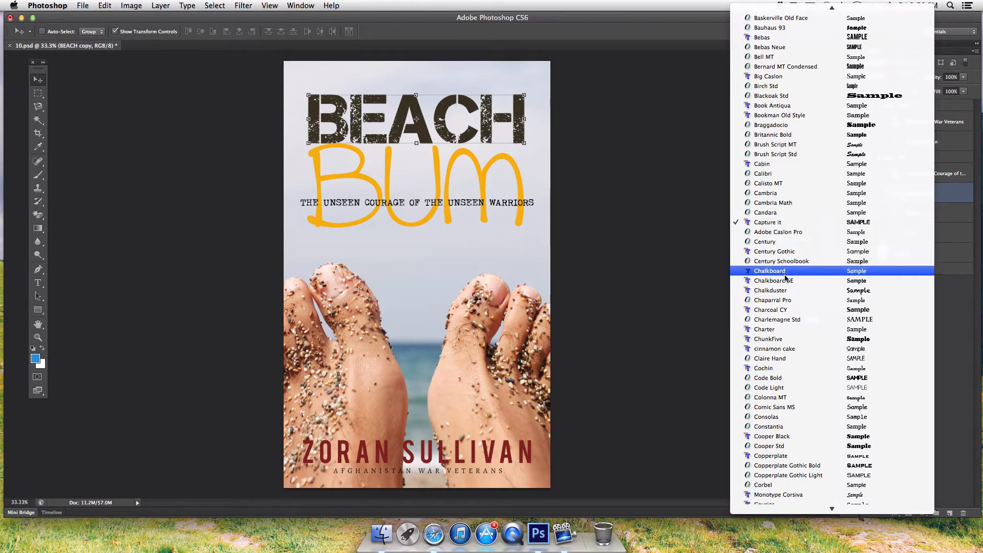
left_click(790, 349)
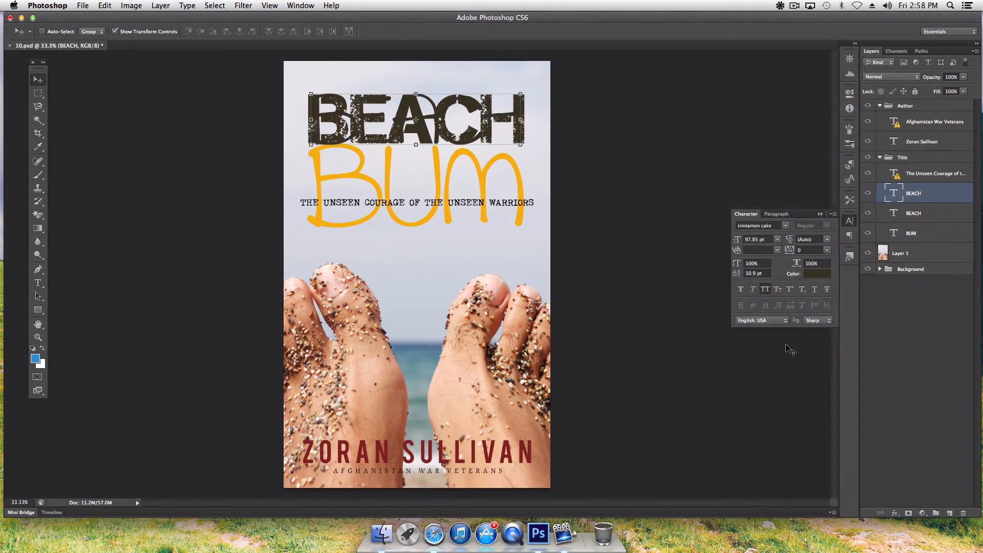
- Compare both BEACH versions, leaving the original grunge BEACH hidden and the cinnamon cake copy visible
left_click(871, 193)
left_click(868, 216)
left_click(868, 194)
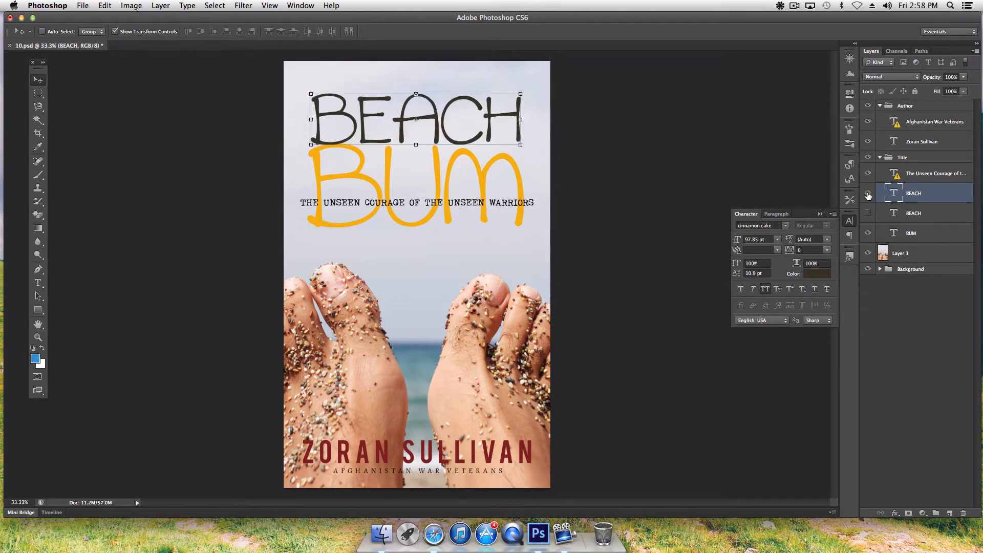
left_click(868, 194)
left_click(868, 213)
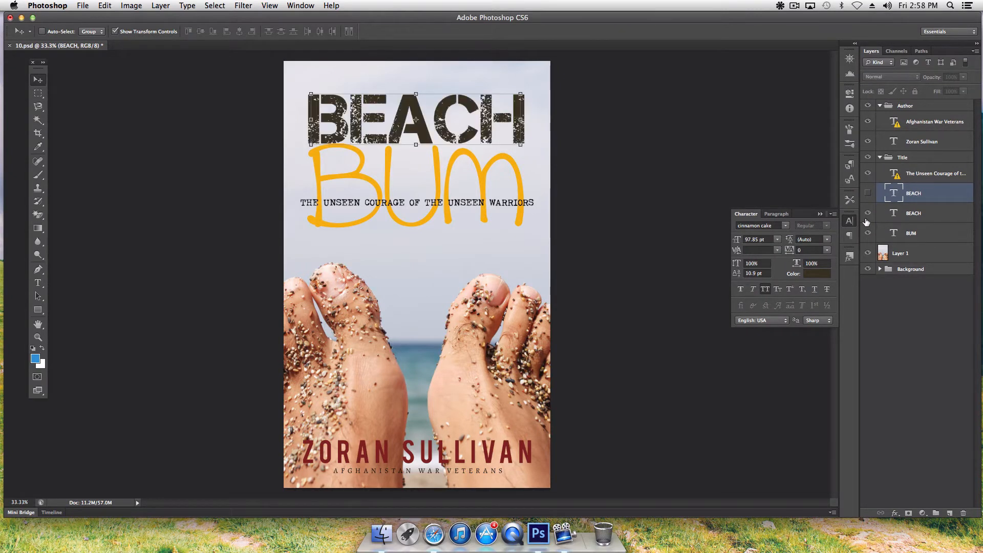
left_click(868, 213)
left_click(868, 194)
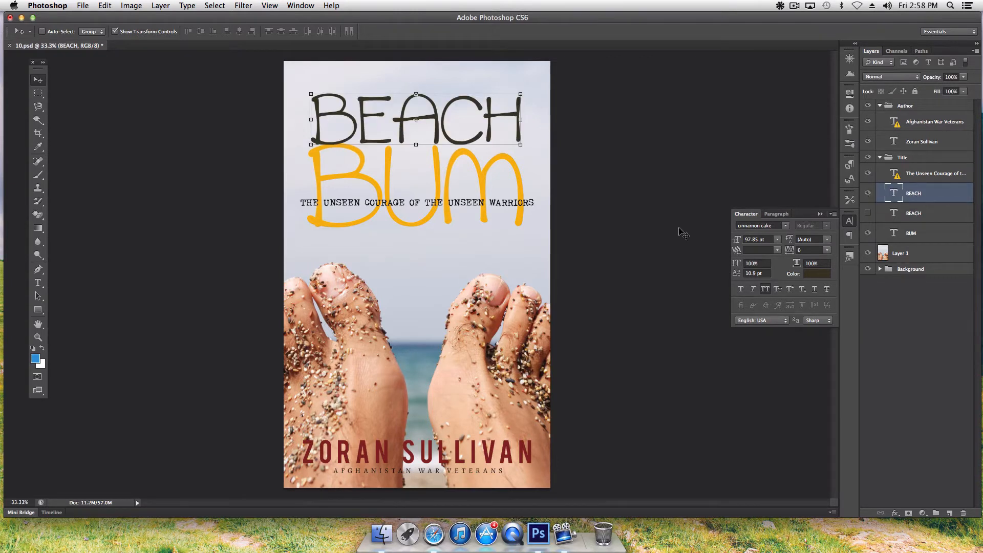
left_click(820, 214)
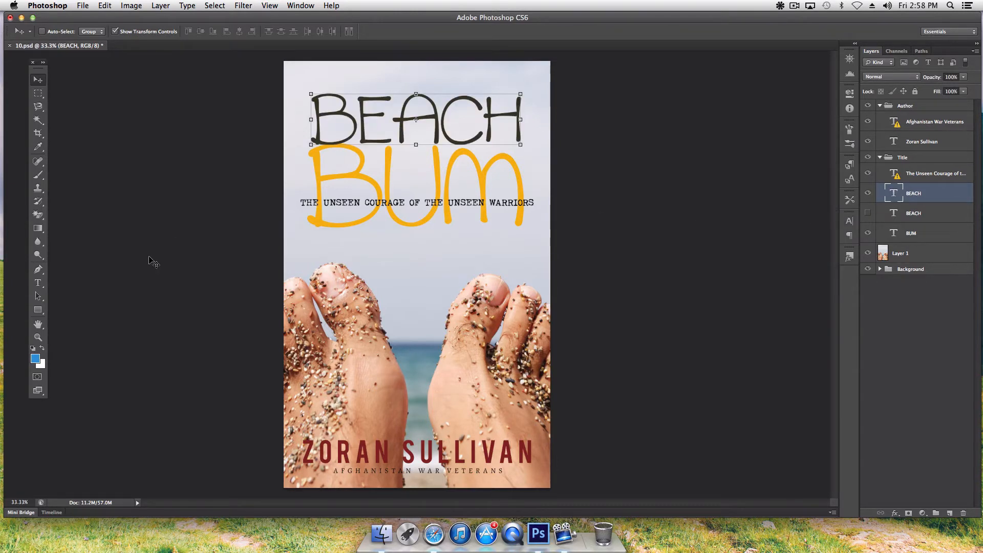
left_click(38, 324)
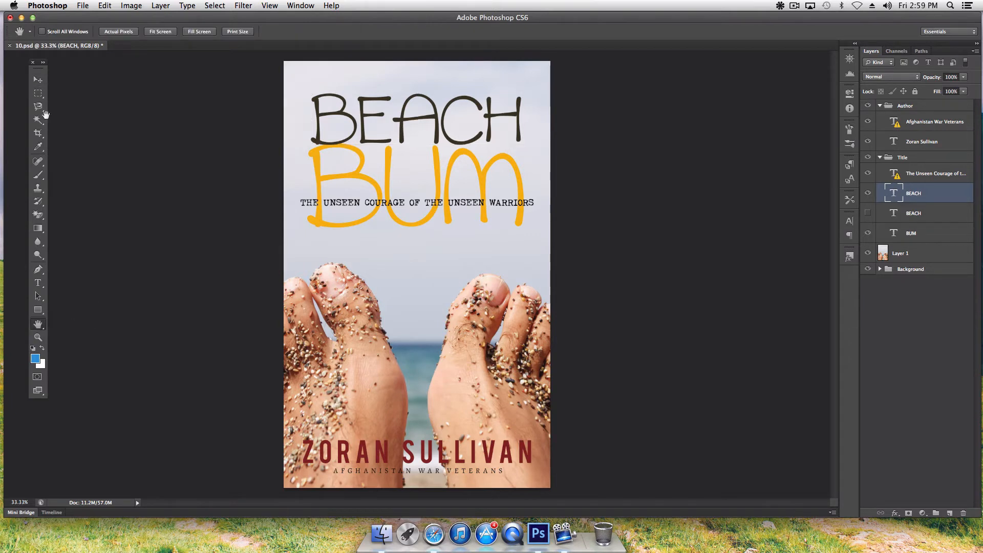
- Move the subtitle layer down below BUM
left_click(36, 81)
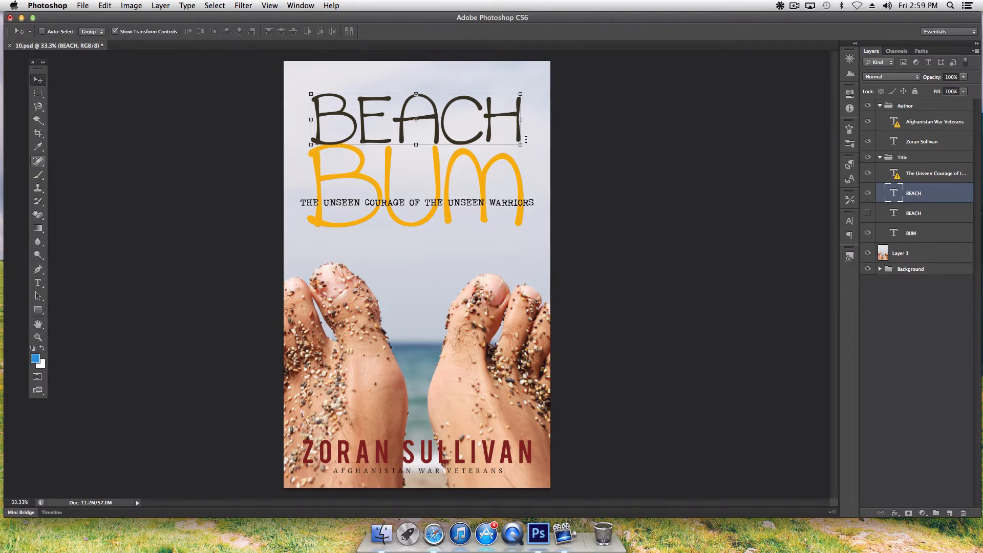
left_click(950, 173)
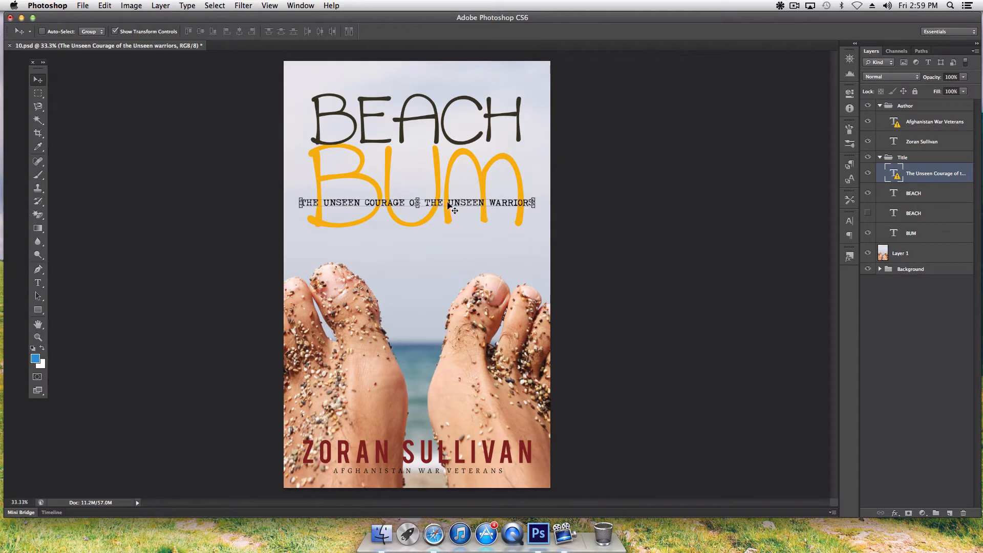
left_click_drag(455, 203, 454, 233)
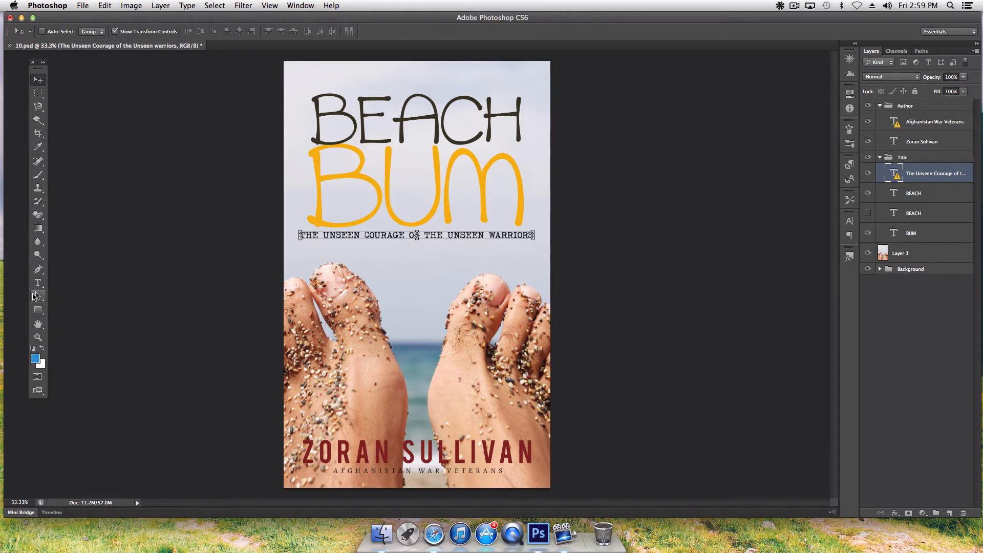
- Retype the subtitle as 'THE LIFE & TIMES OF AN UNEMPLOYABLE SURFER DUDE'
left_click(37, 283)
left_click(413, 235)
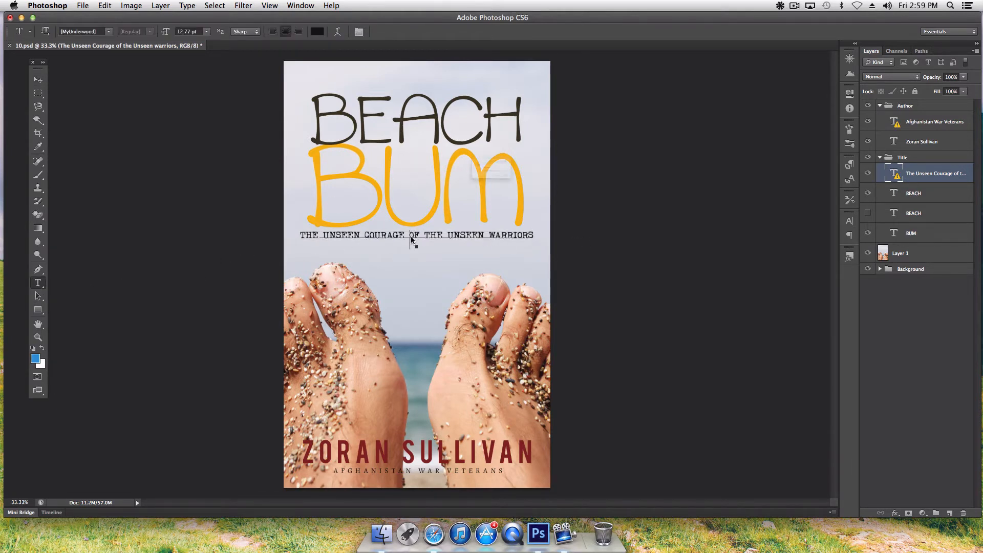
left_click(576, 212)
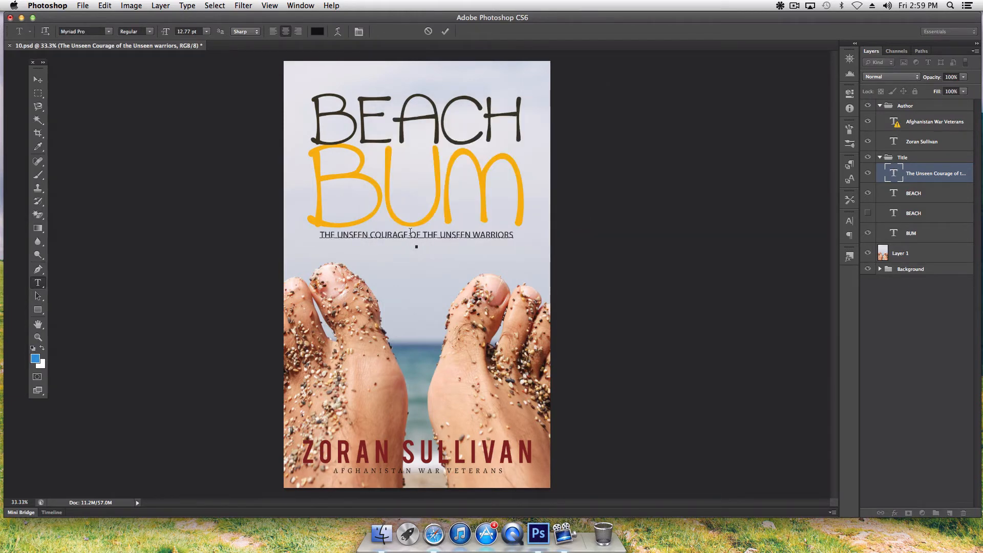
triple_click(411, 232)
key("BackSpace")
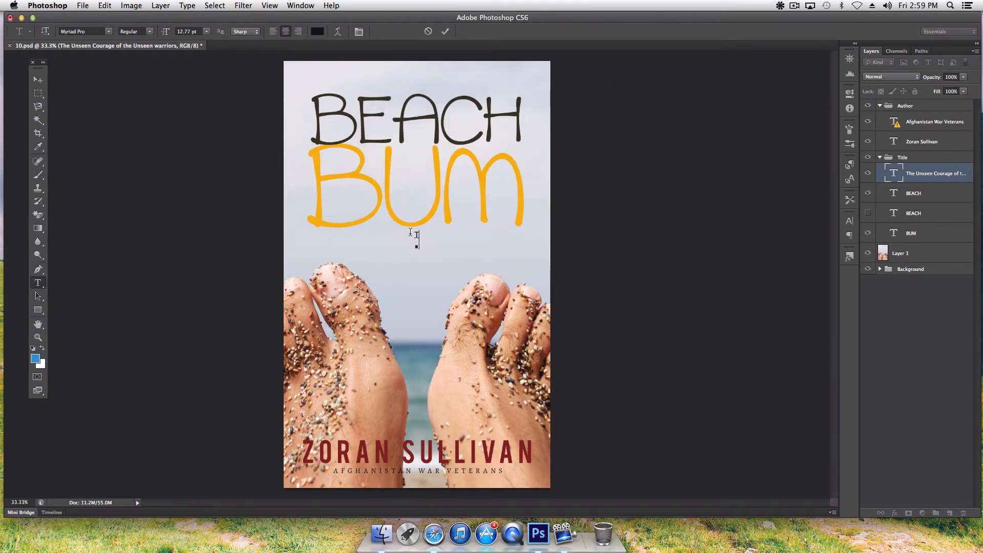
type("THE LIFE & TIMES OF AN UNEMPLOYAB")
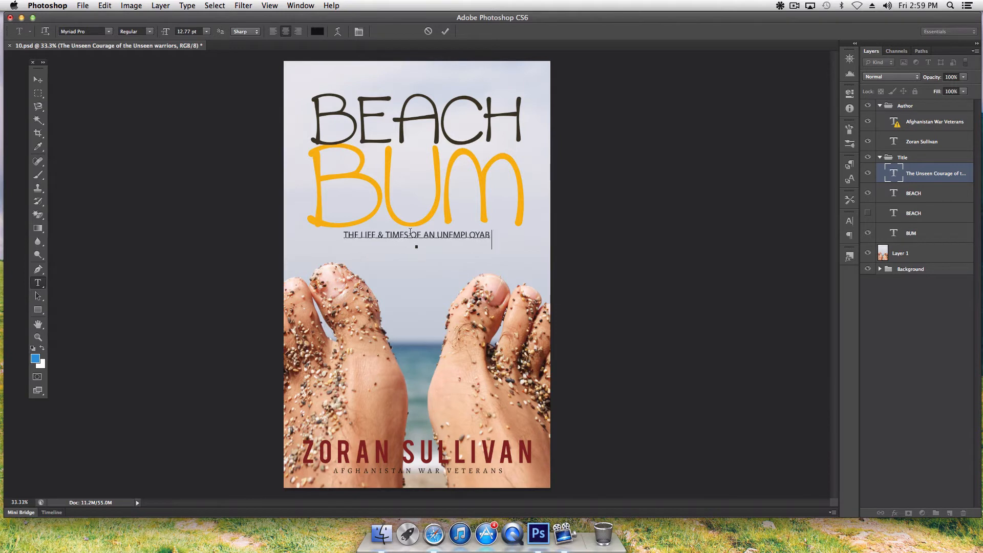
type("LE")
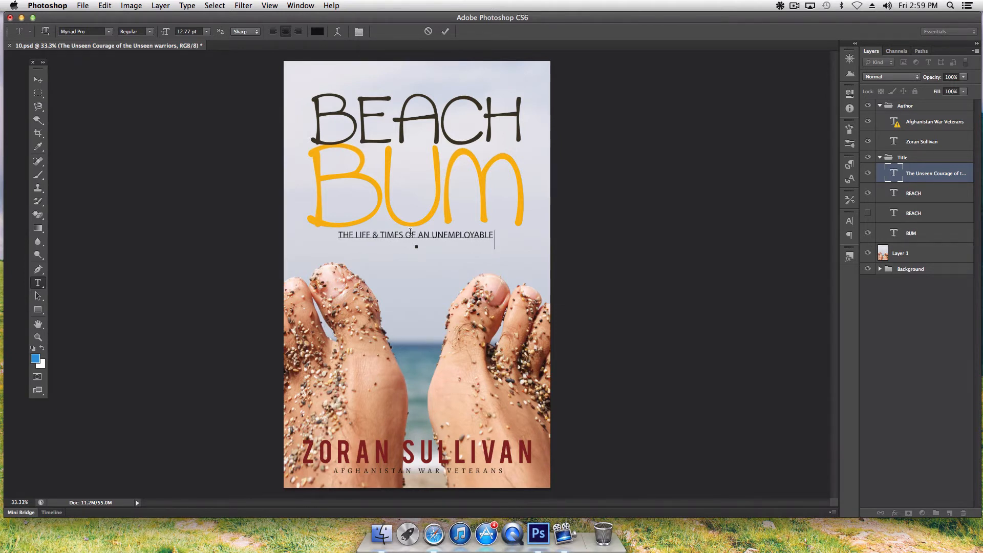
type(" SURFER DUD")
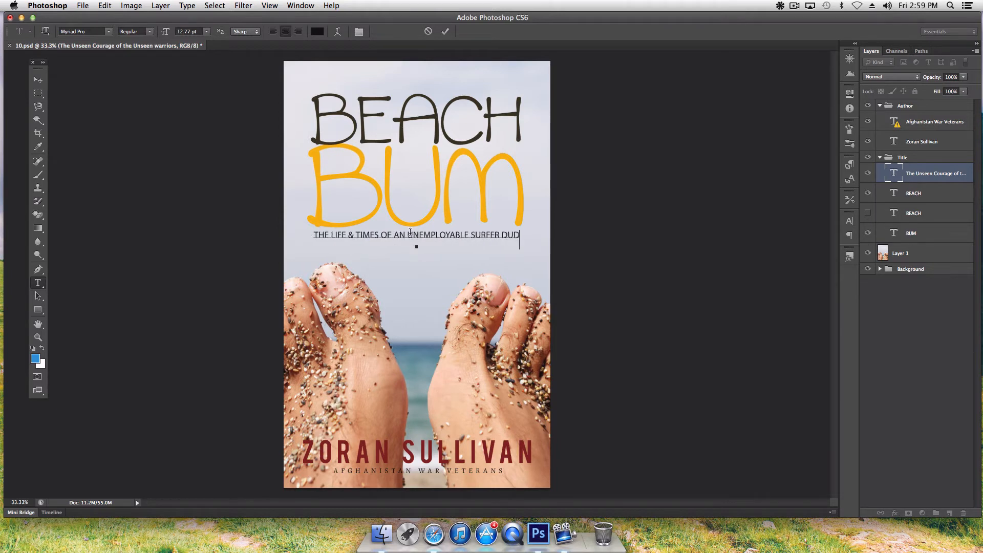
type("E")
left_click(38, 80)
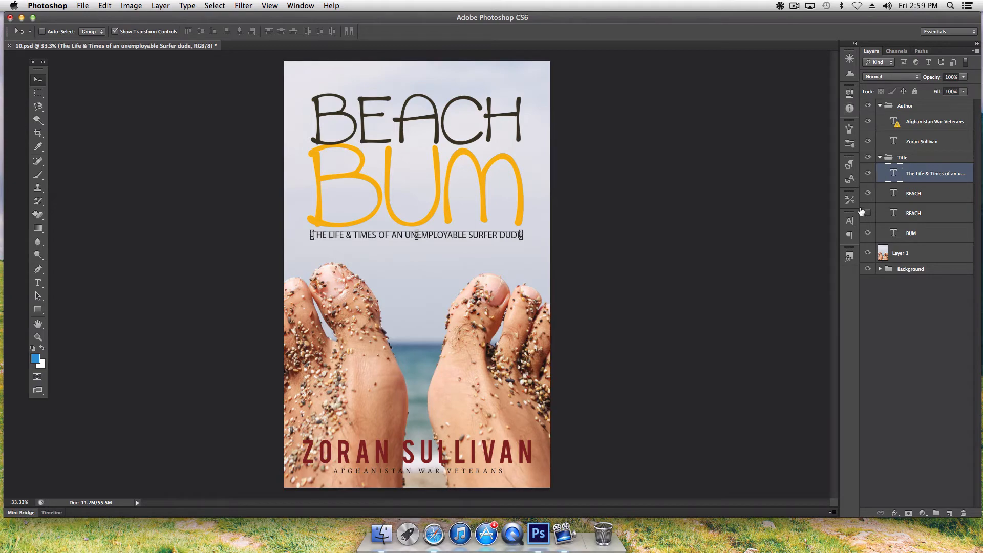
- Set the subtitle in American Typewriter at 12 pt
left_click(851, 221)
left_click(786, 225)
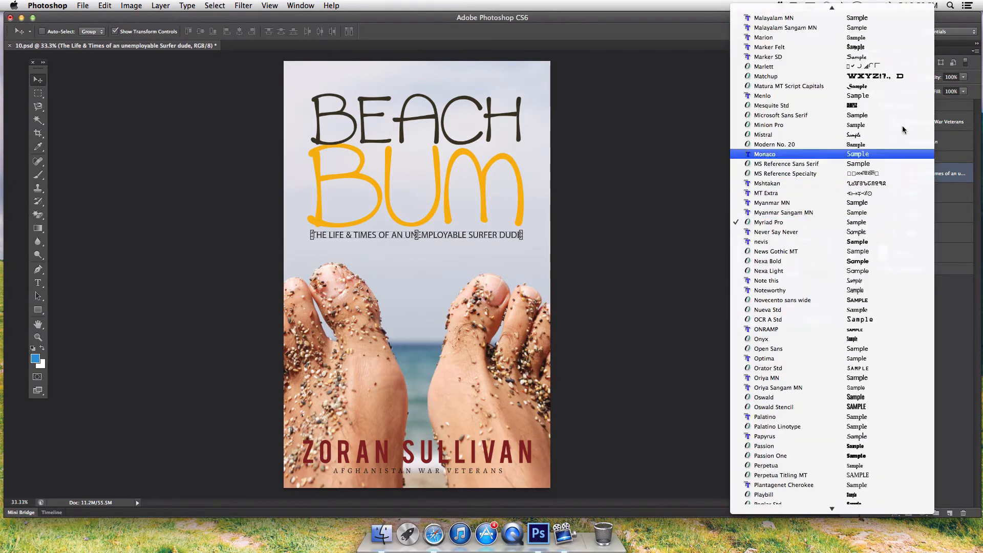
mouse_move(852, 9)
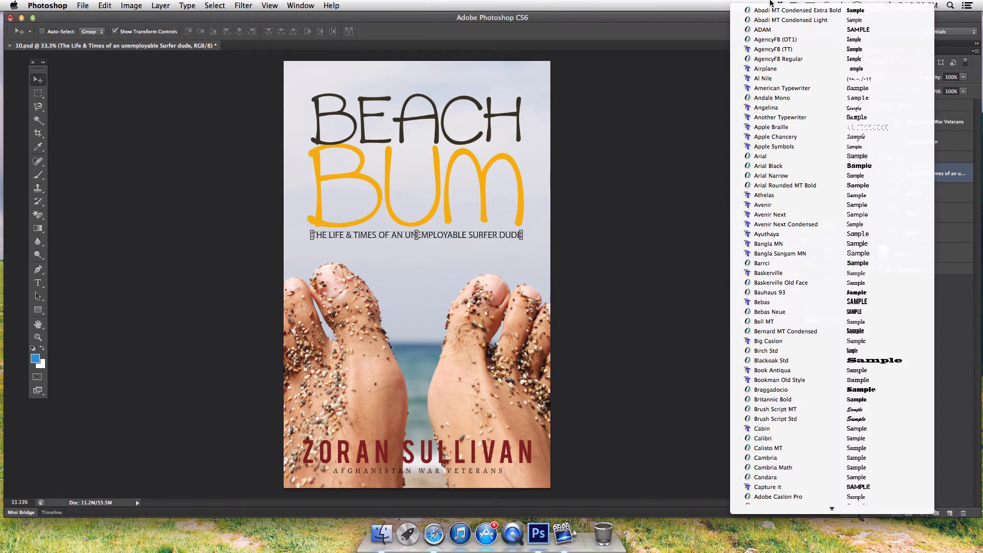
left_click(774, 89)
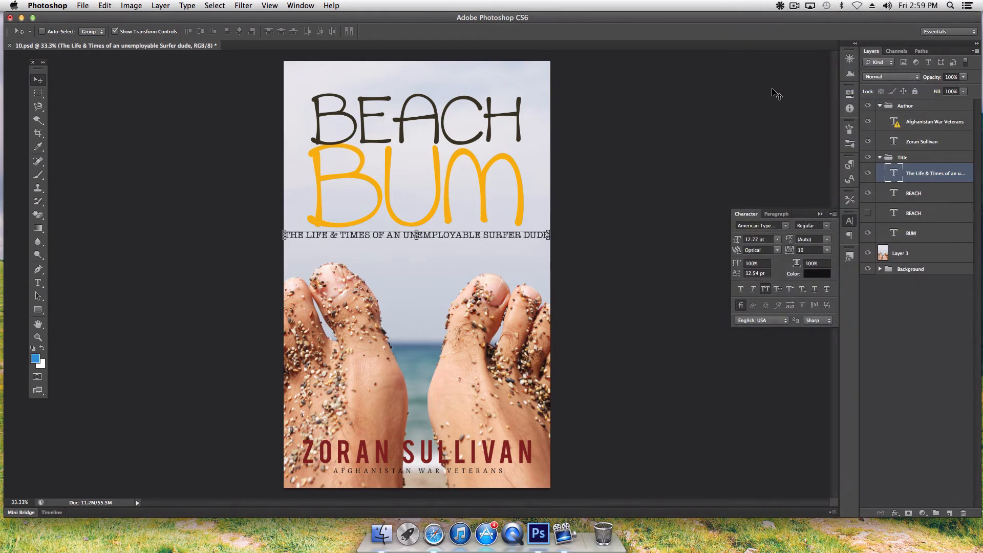
left_click(777, 240)
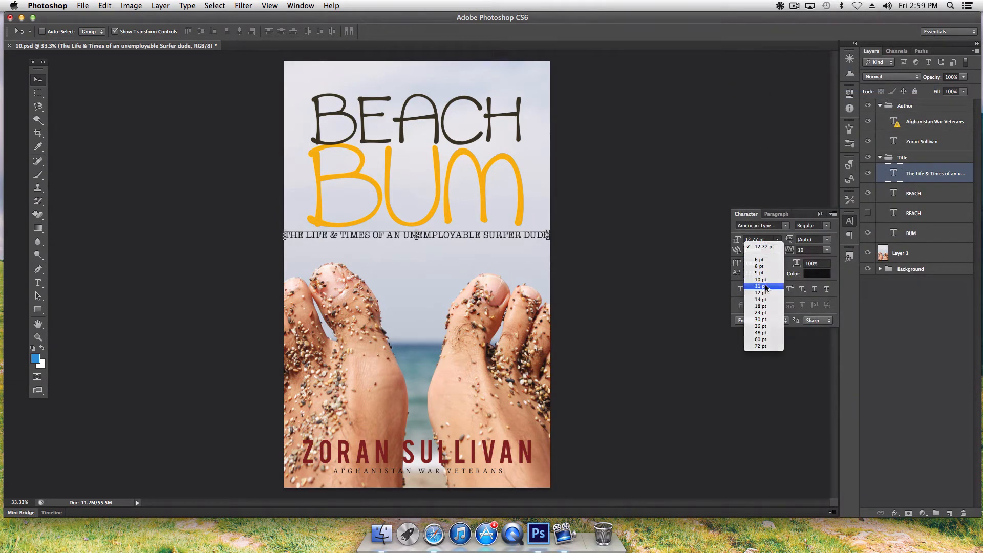
left_click(766, 287)
left_click(777, 239)
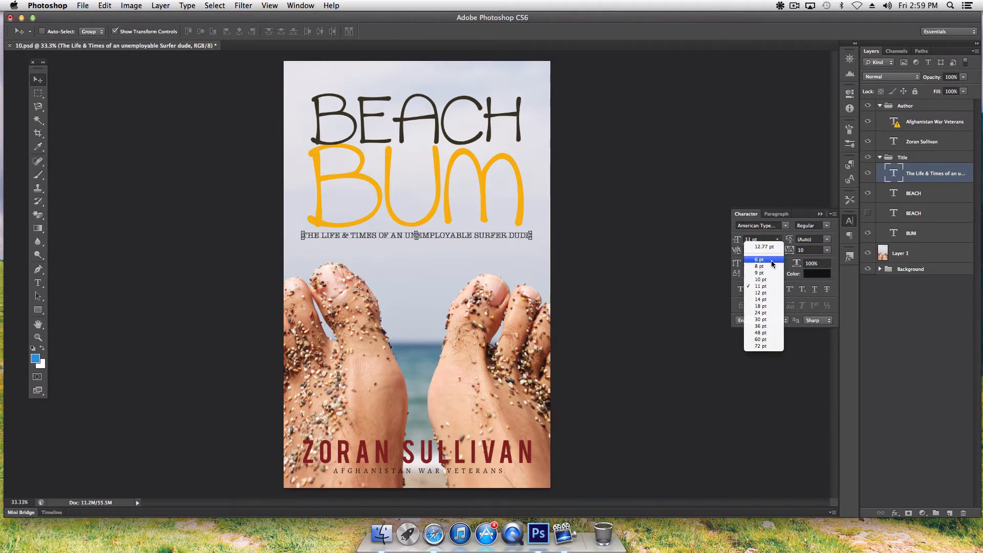
left_click(769, 293)
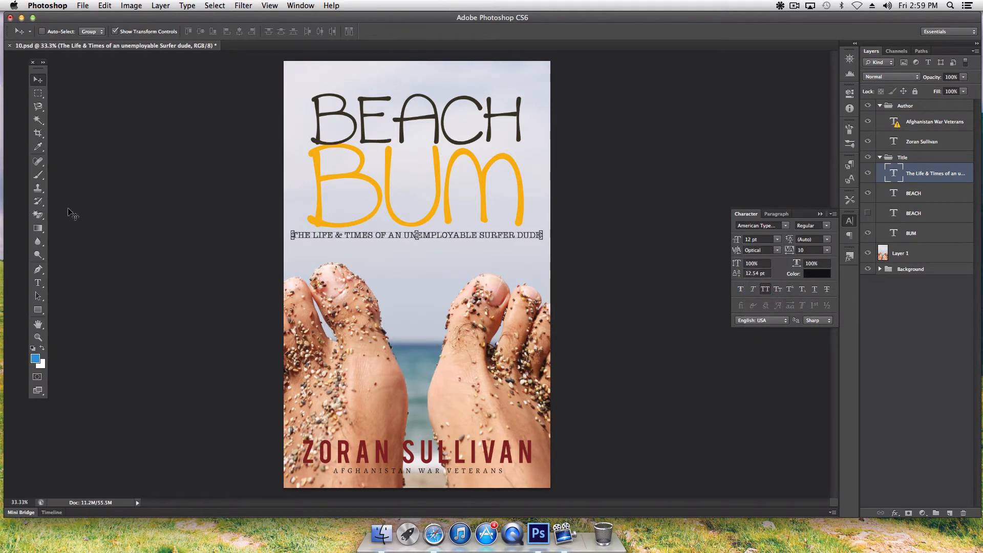
left_click(38, 324)
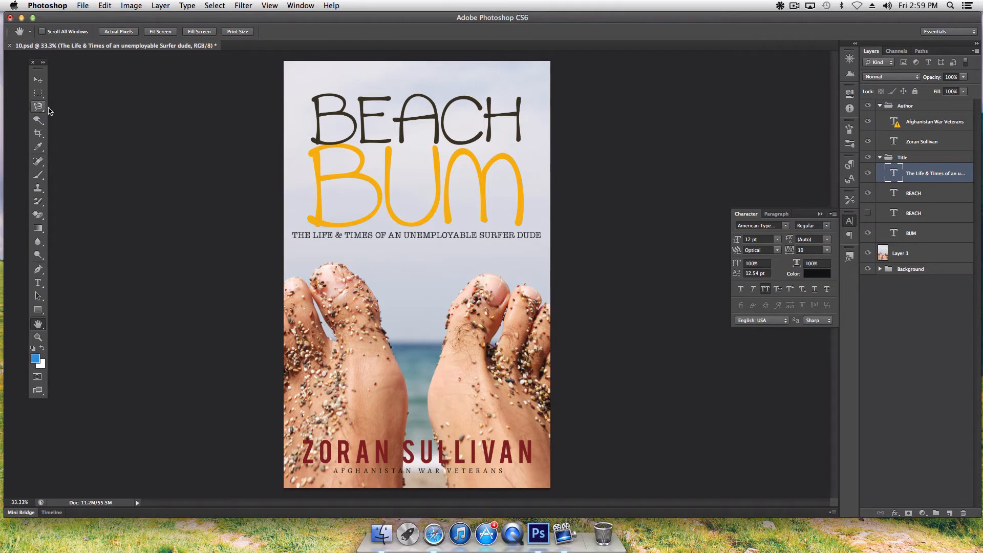
left_click(417, 446)
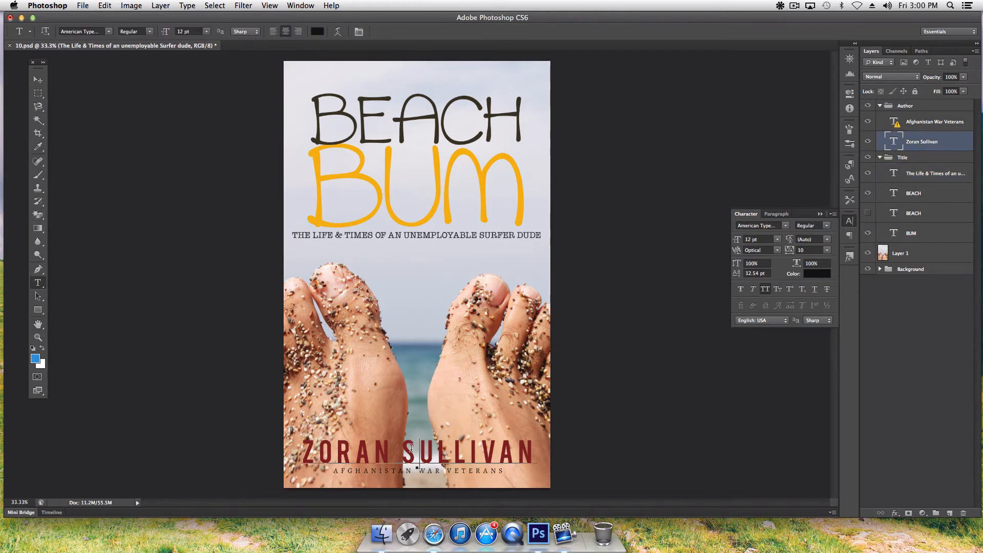
- Replace the author name at the bottom of the cover with the new author's full name
triple_click(425, 451)
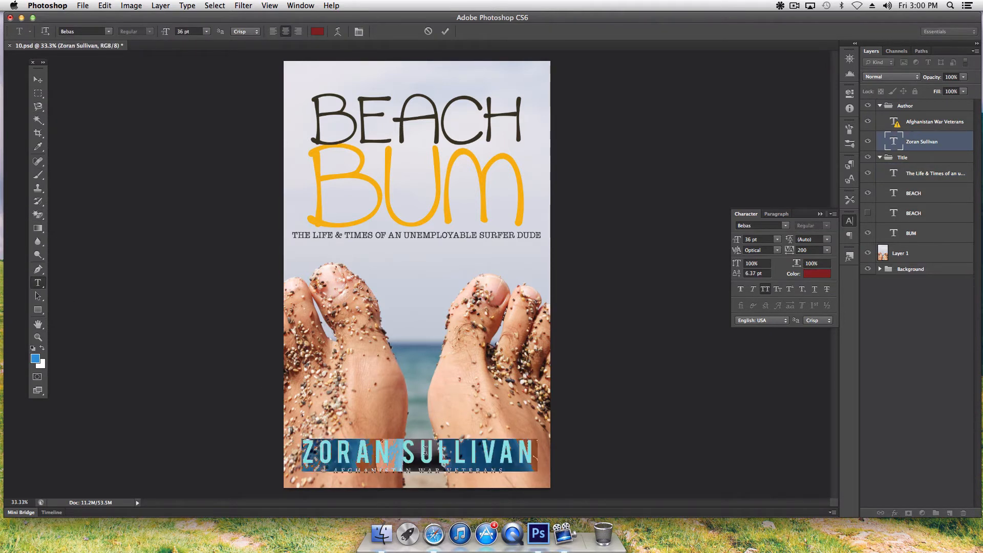
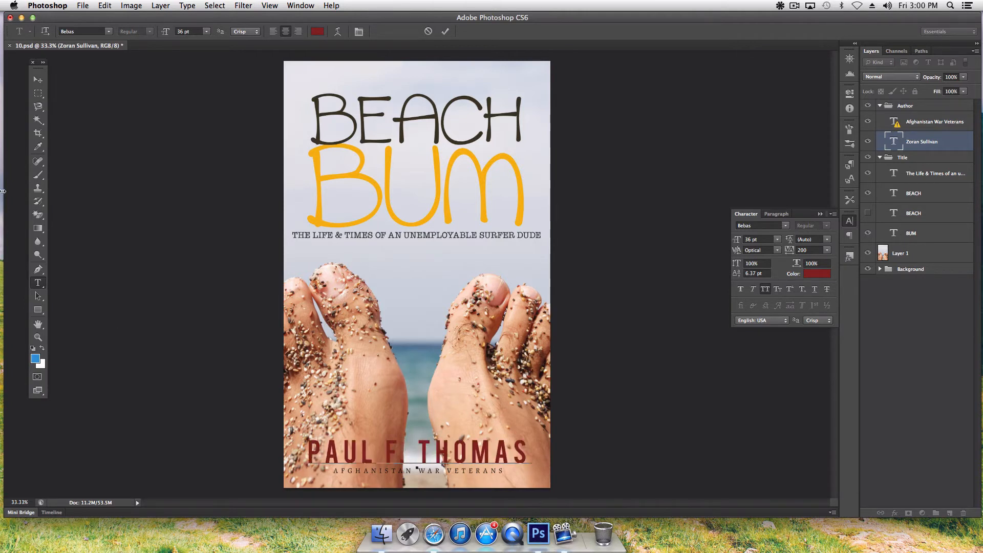
left_click(37, 80)
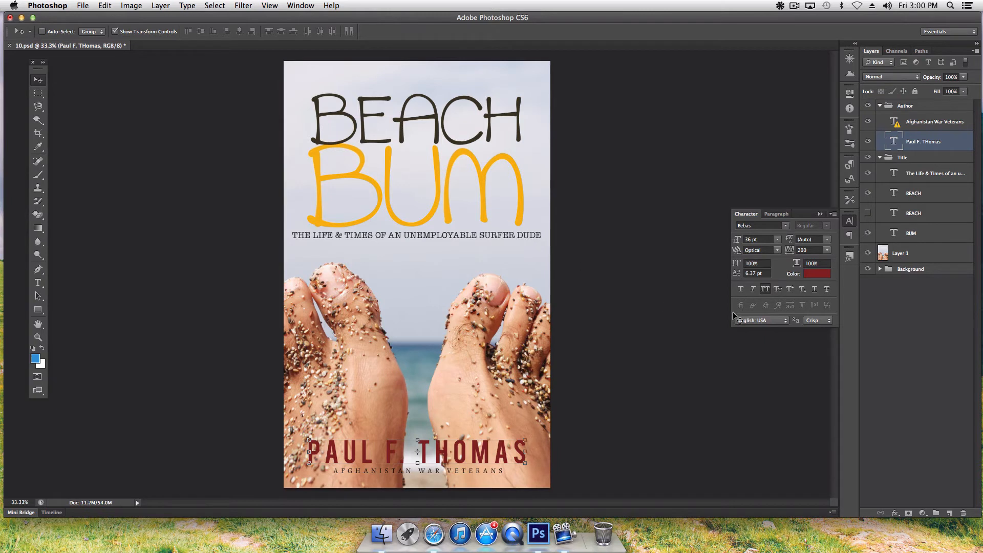
- Colour the author name with the gold sampled from BUM
left_click(818, 274)
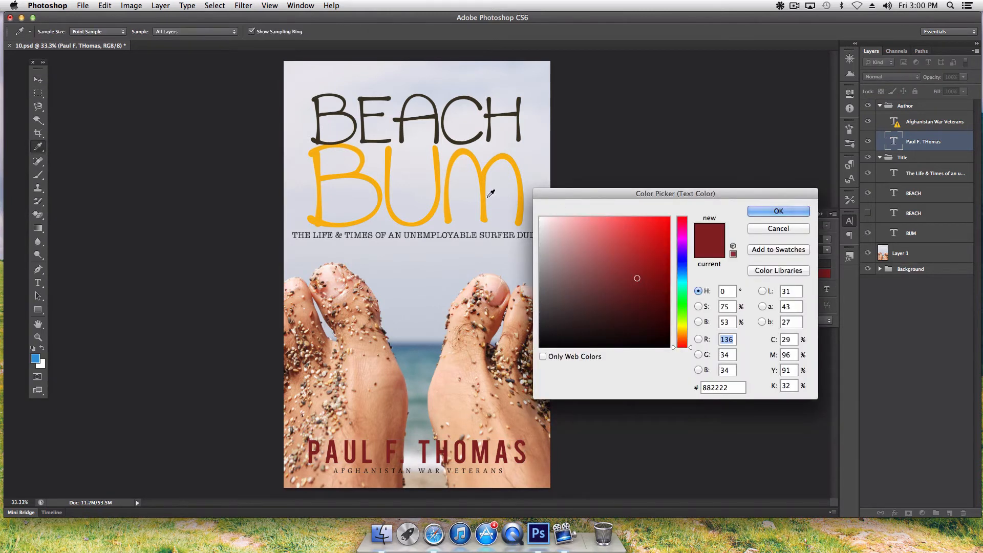
left_click(450, 207)
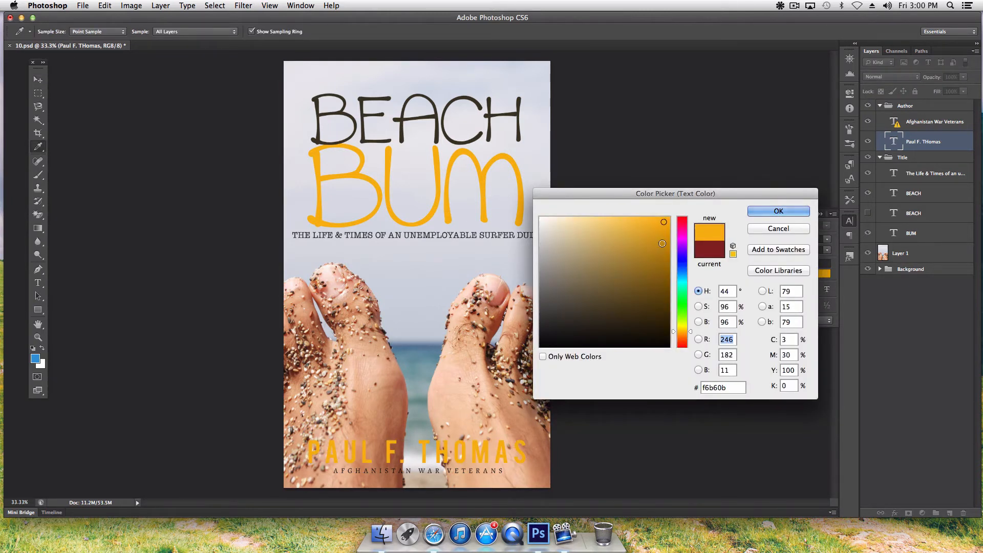
left_click(789, 213)
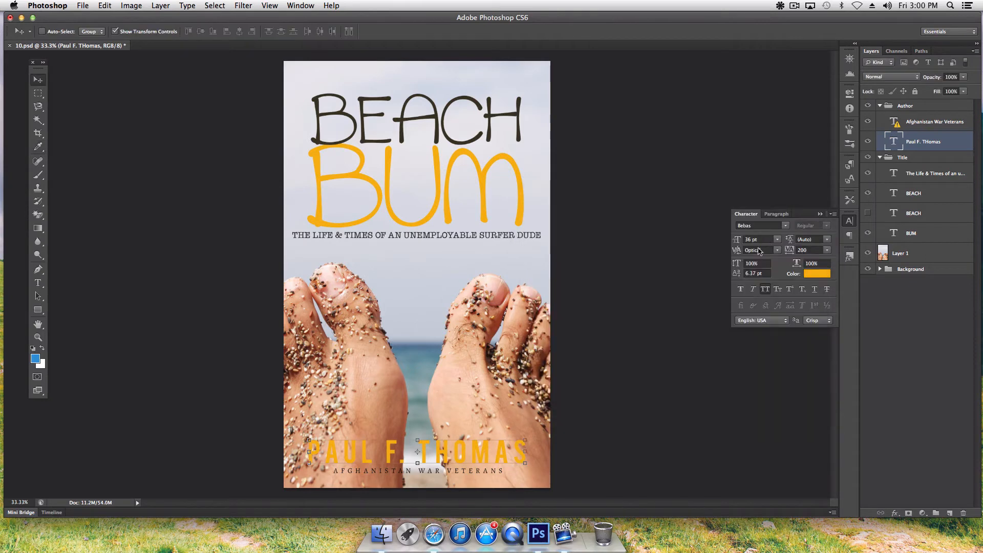
- Give the author name layer a Normal-mode drop shadow with 100% opacity and 10% spread
left_click(821, 214)
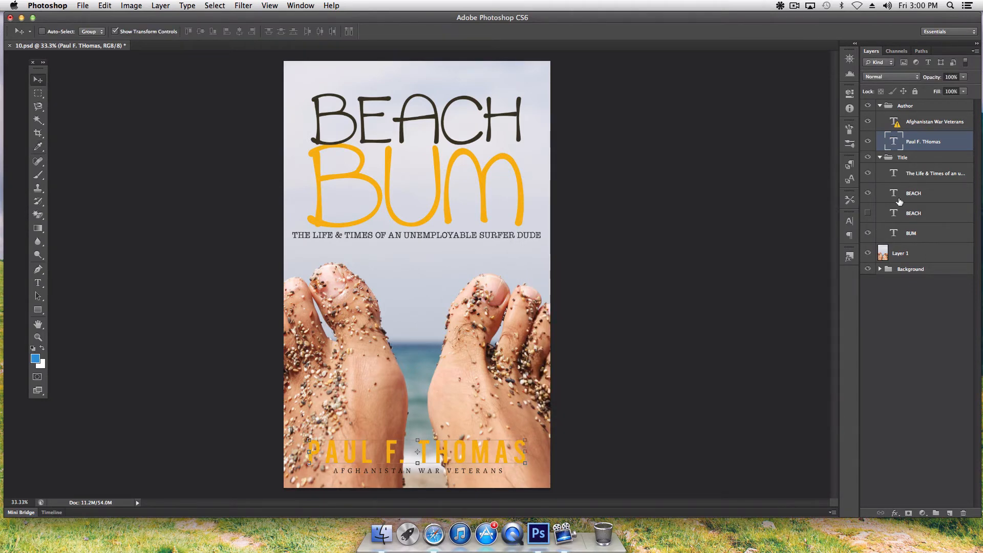
right_click(915, 146)
left_click(916, 149)
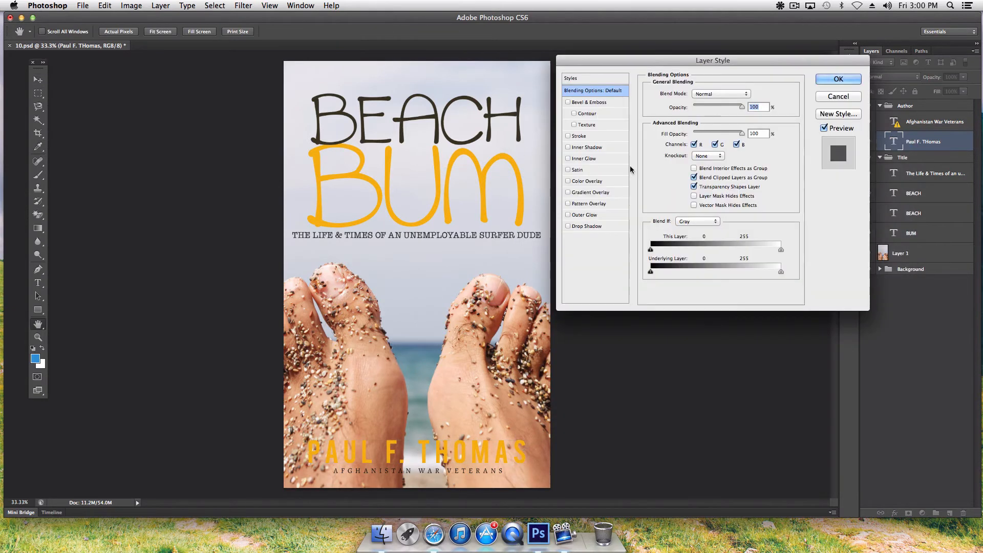
left_click(597, 226)
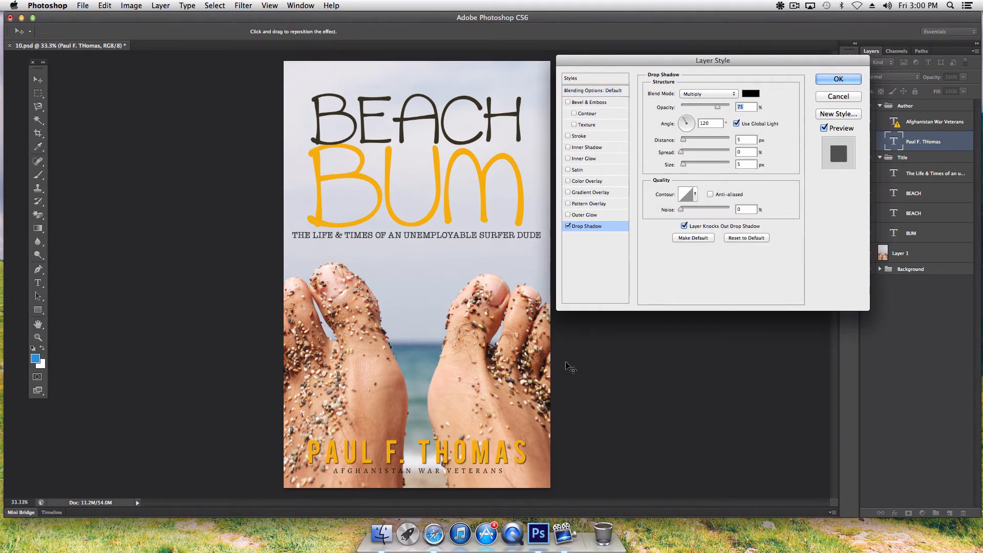
left_click(712, 93)
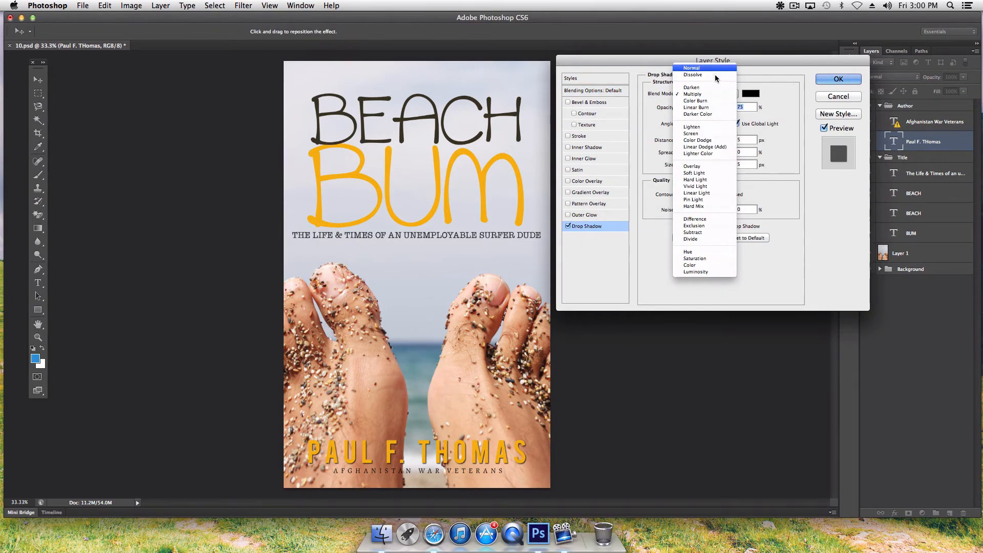
left_click(714, 68)
left_click_drag(718, 107, 737, 107)
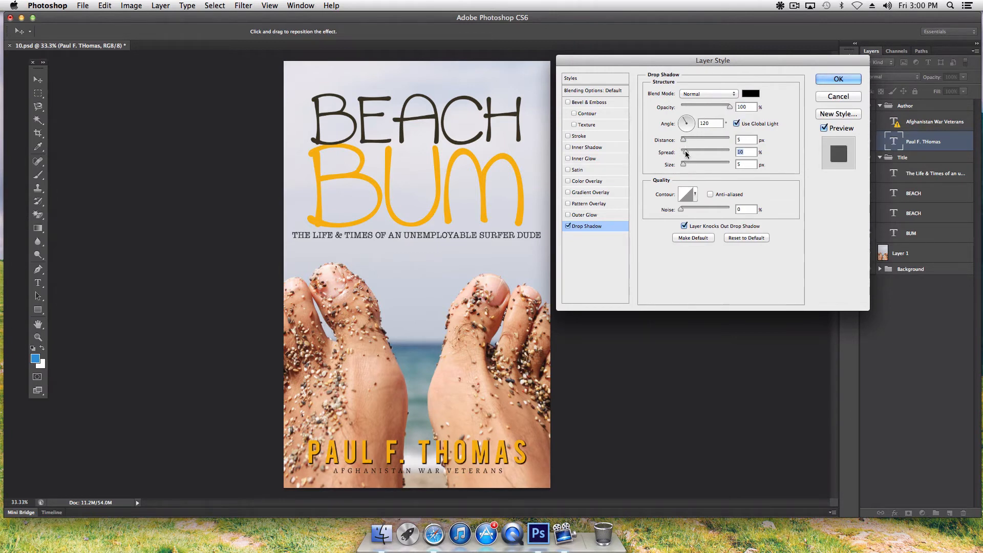
left_click_drag(685, 150, 685, 165)
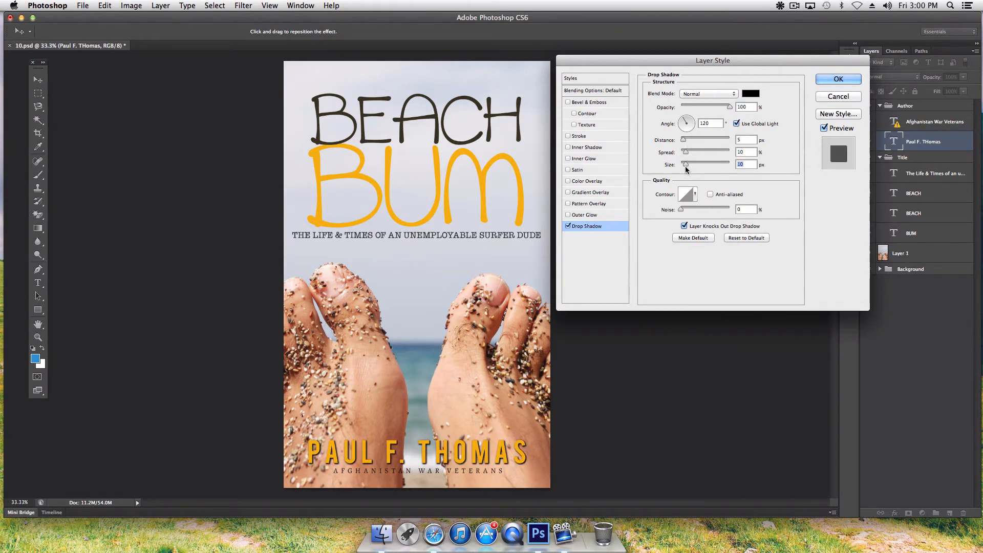
left_click(839, 79)
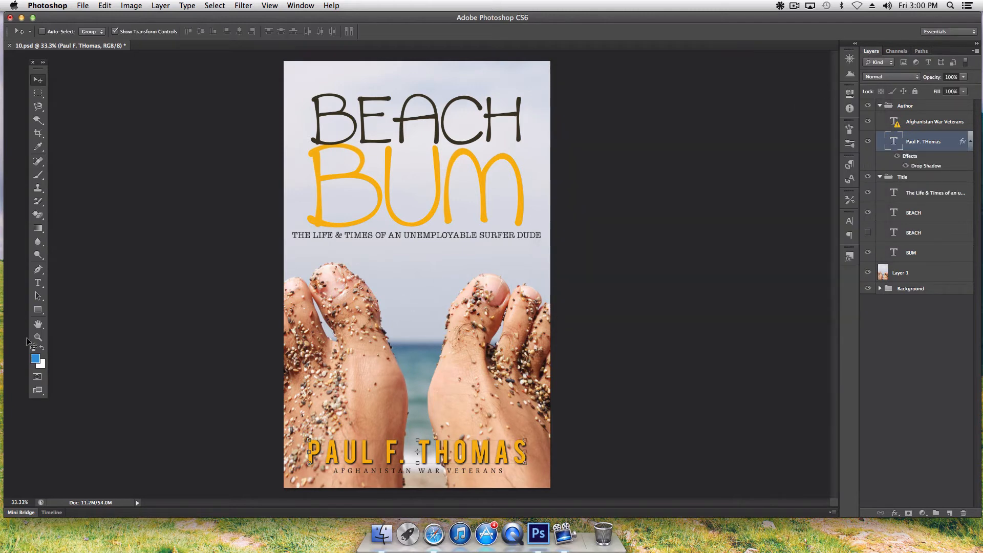
- Replace the 'Afghanistan War Veterans' line with the tagline 'PROFESSIONAL SURFER DUDE'
left_click(38, 283)
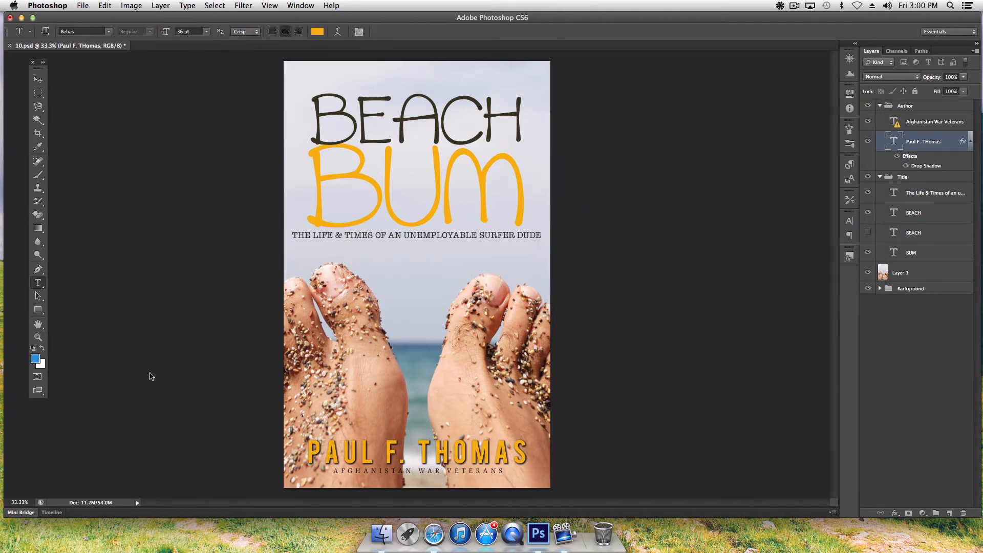
left_click(411, 472)
left_click(569, 204)
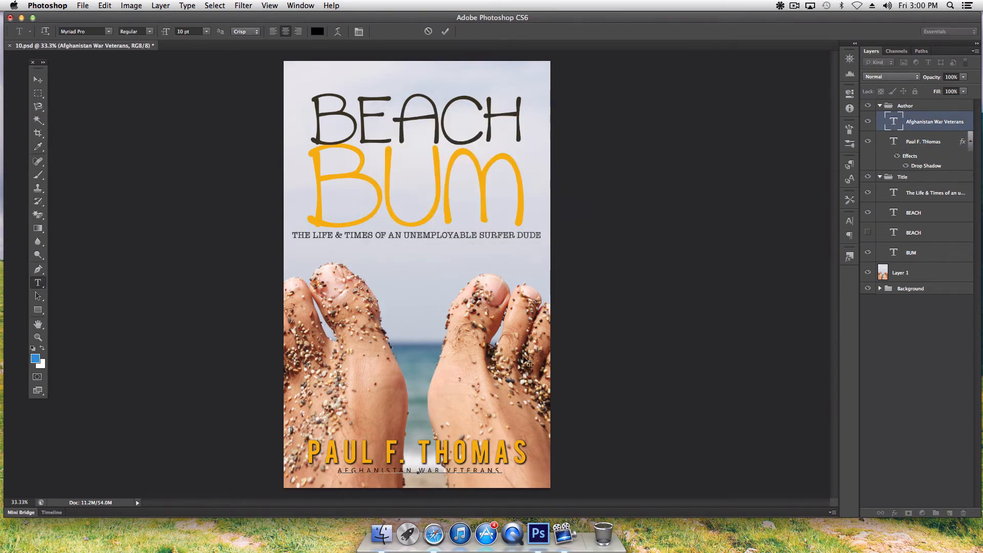
triple_click(424, 469)
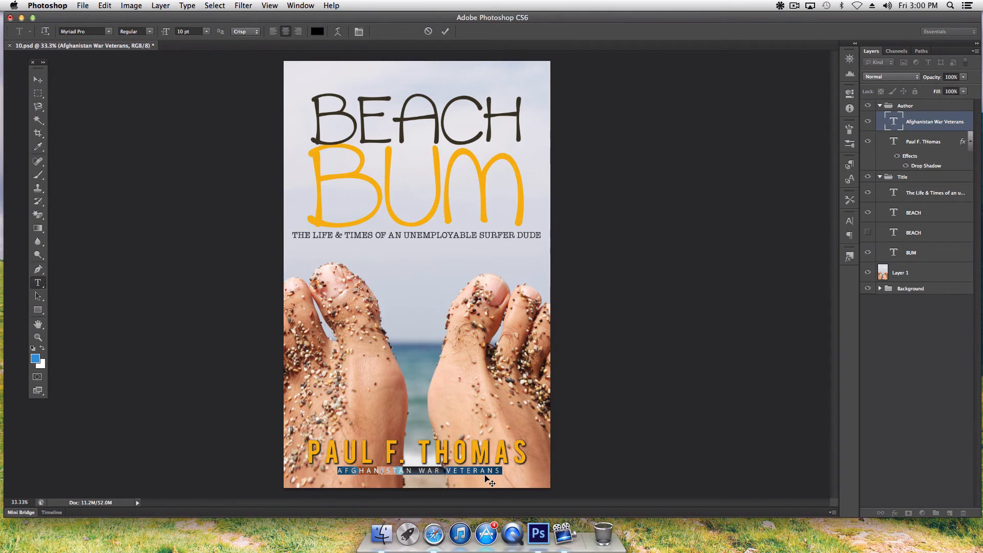
key("BackSpace")
type("PROF")
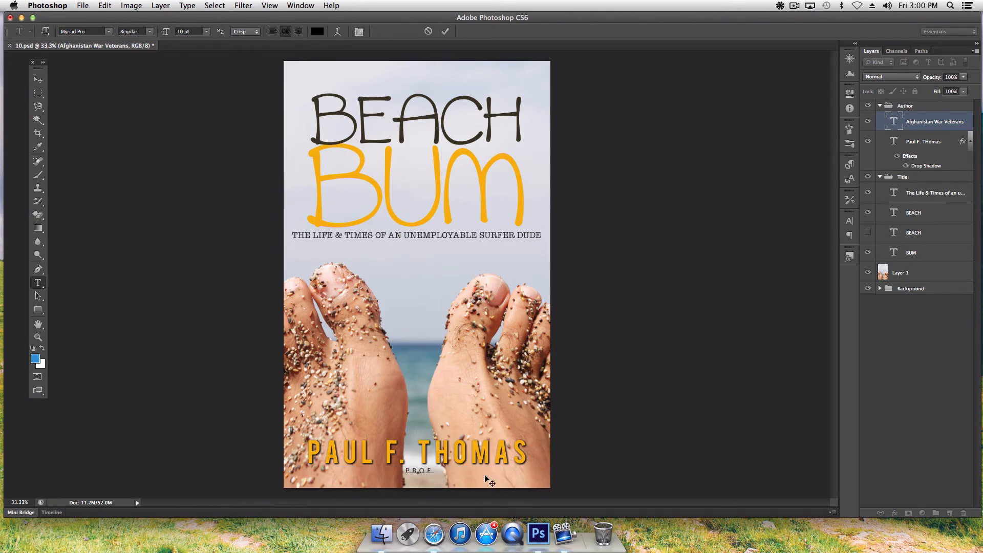
type("E")
type("S")
type("SS")
type("IONAL")
type(" SURFE")
type("R")
key("BackSpace")
key("BackSpace")
key("BackSpace")
type("FER DUDE")
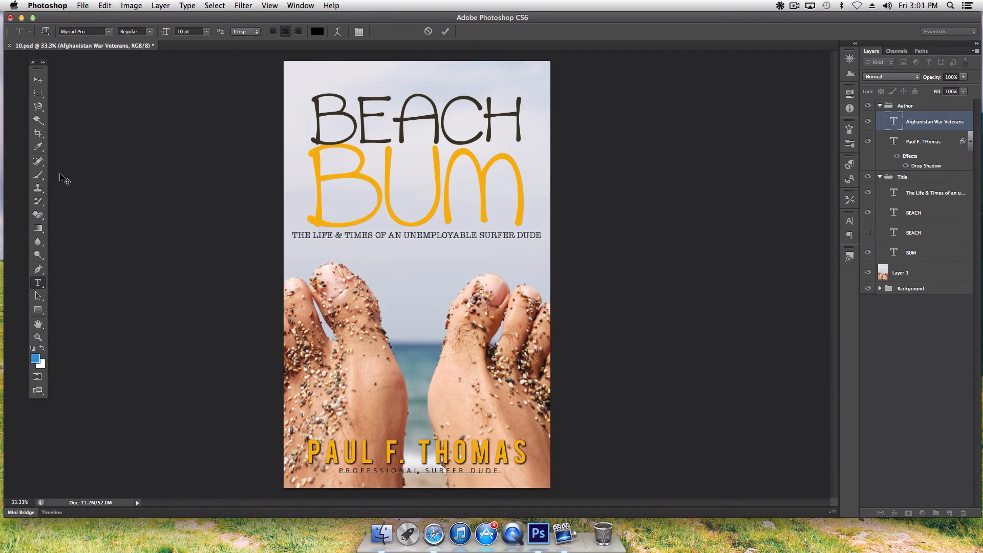
left_click(36, 78)
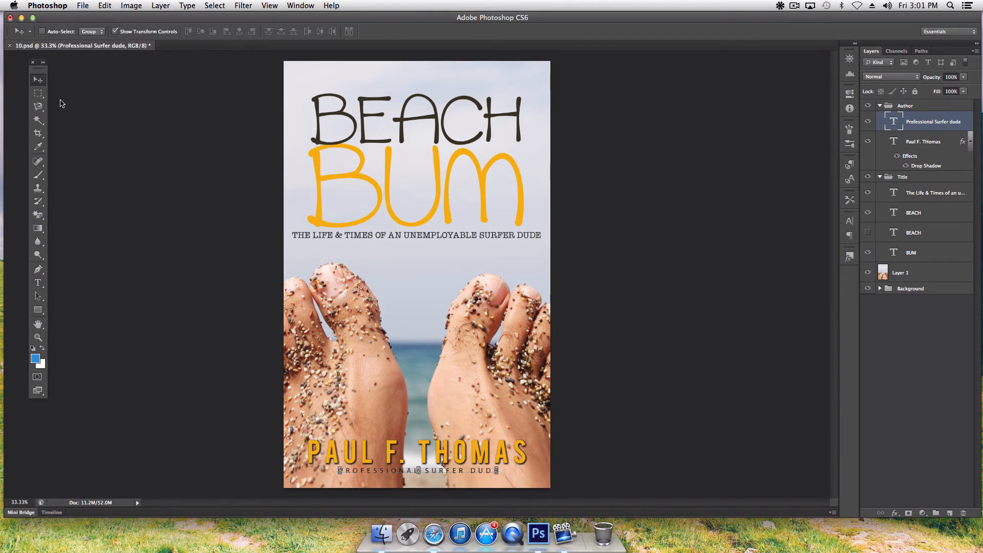
left_click(39, 324)
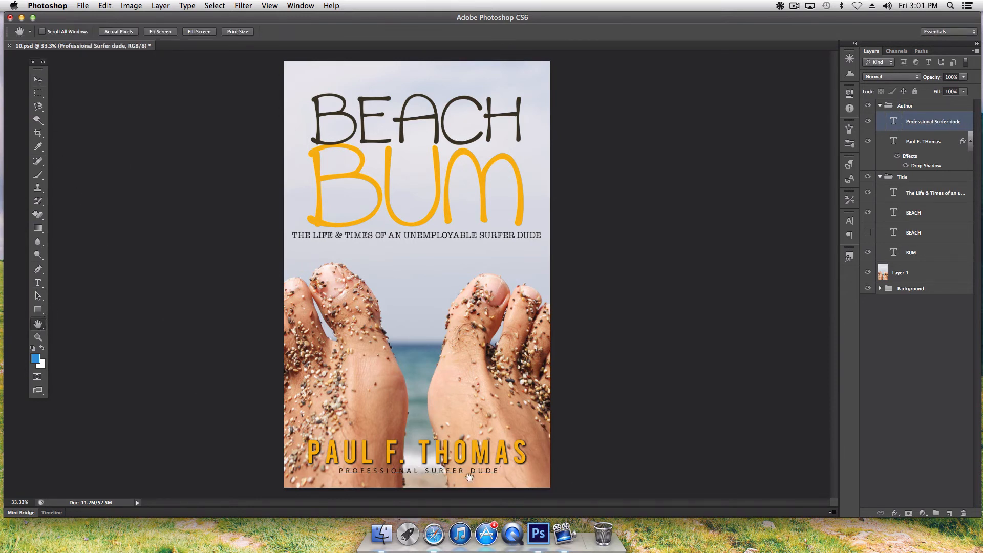
- Draw a rectangle band along the bottom, adjust its height, and move Rectangle 1 below the text layers
left_click(38, 310)
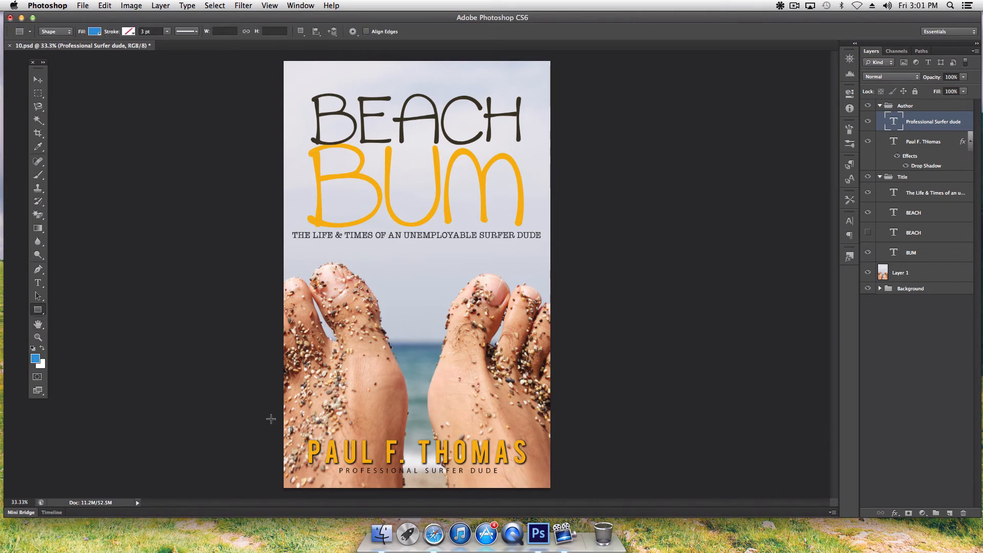
left_click_drag(271, 419, 559, 466)
key("ctrl+t")
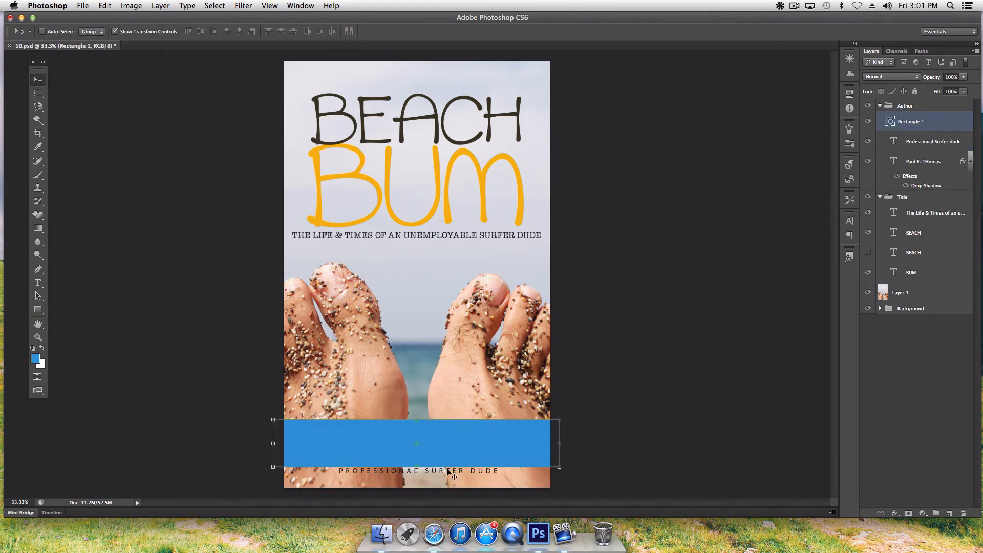
left_click_drag(417, 420, 418, 434)
key("Return")
key("Return")
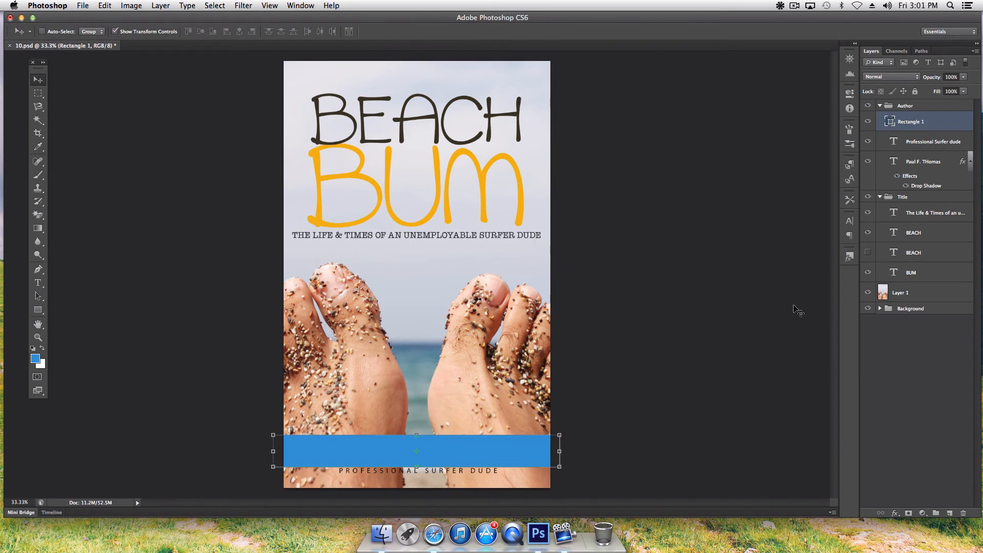
left_click_drag(938, 123, 930, 285)
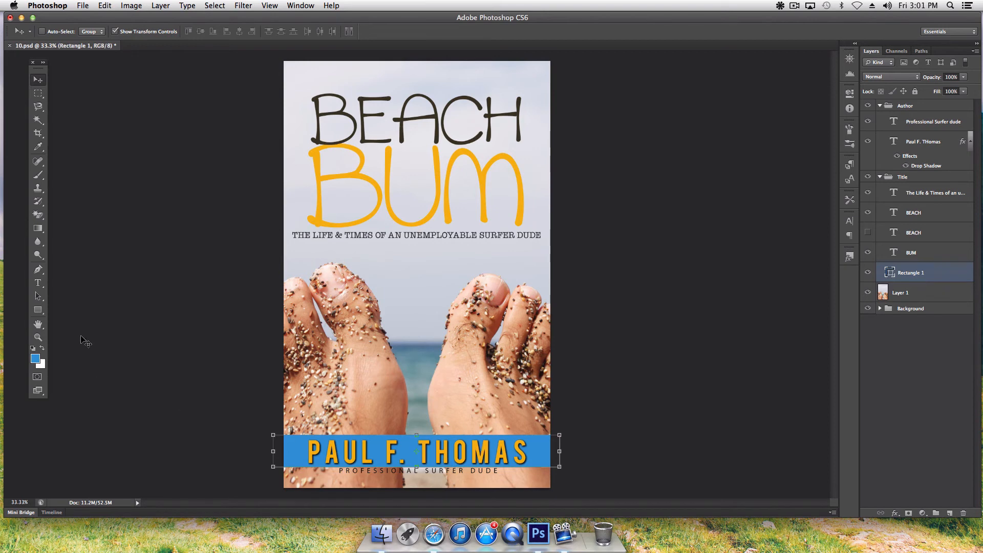
- Recolour the band with the orange sampled from the BUM letters
double_click(891, 275)
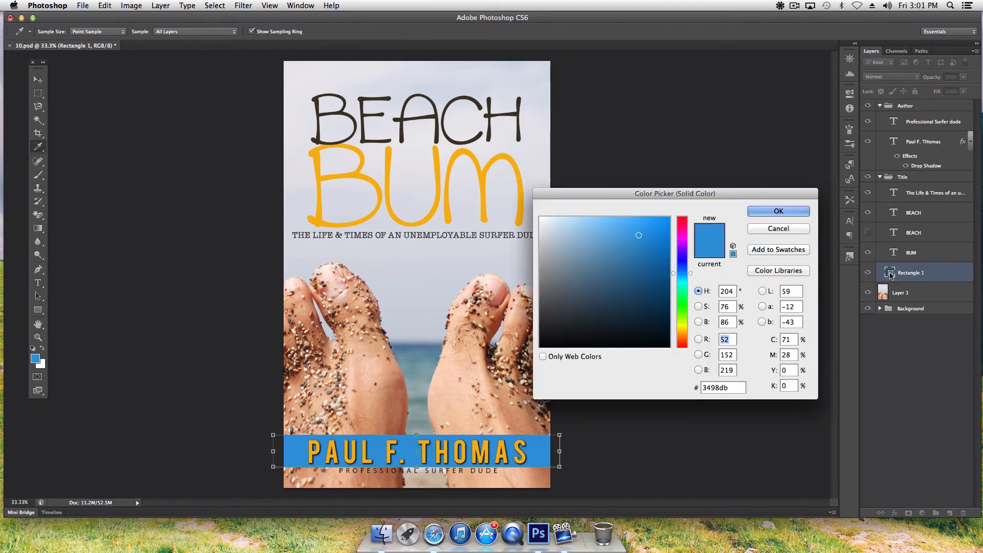
mouse_move(641, 236)
left_mouse_down()
mouse_move(660, 327)
mouse_move(622, 275)
left_mouse_up()
left_click(391, 185)
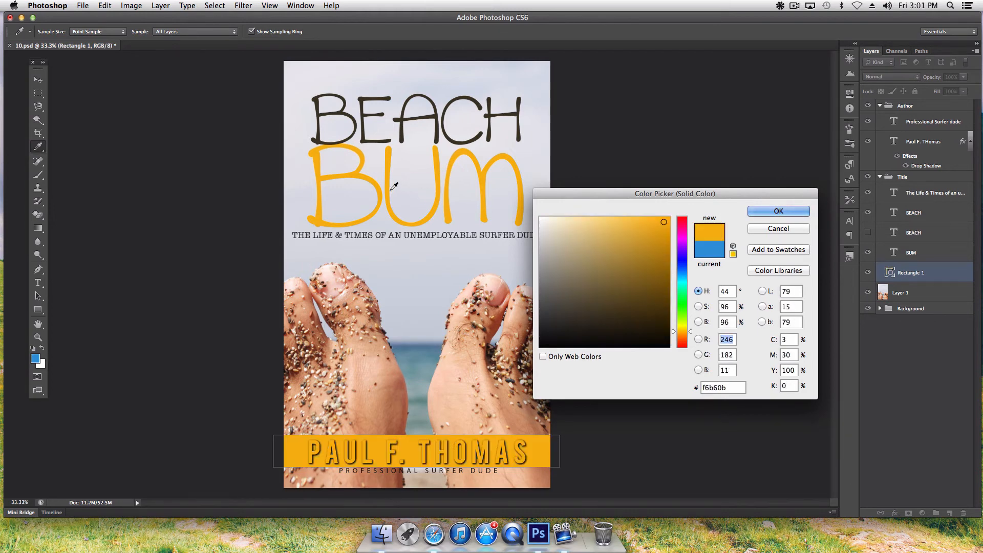
left_click(761, 211)
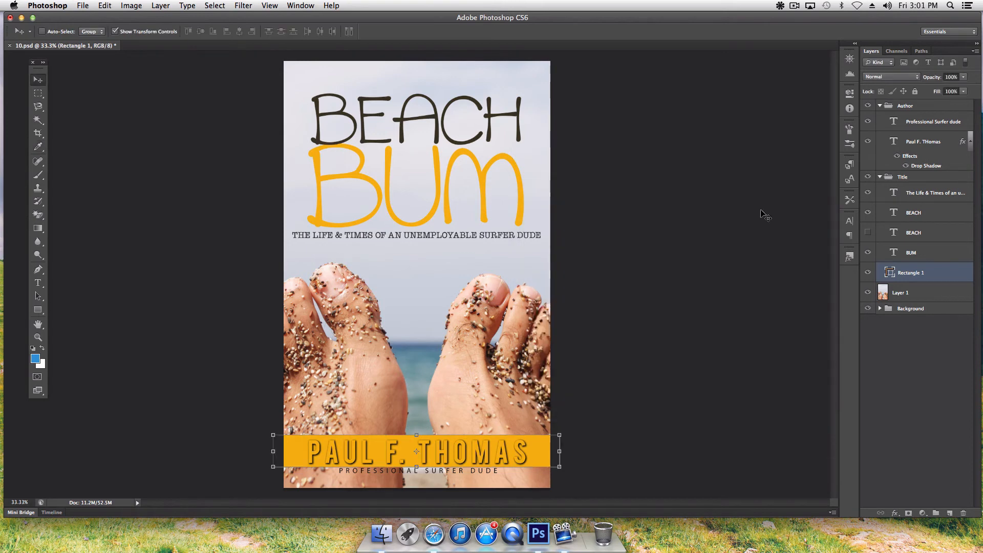
- Lower the band layer's opacity to 40% and preview the cover
left_click(964, 77)
left_click_drag(967, 91, 939, 91)
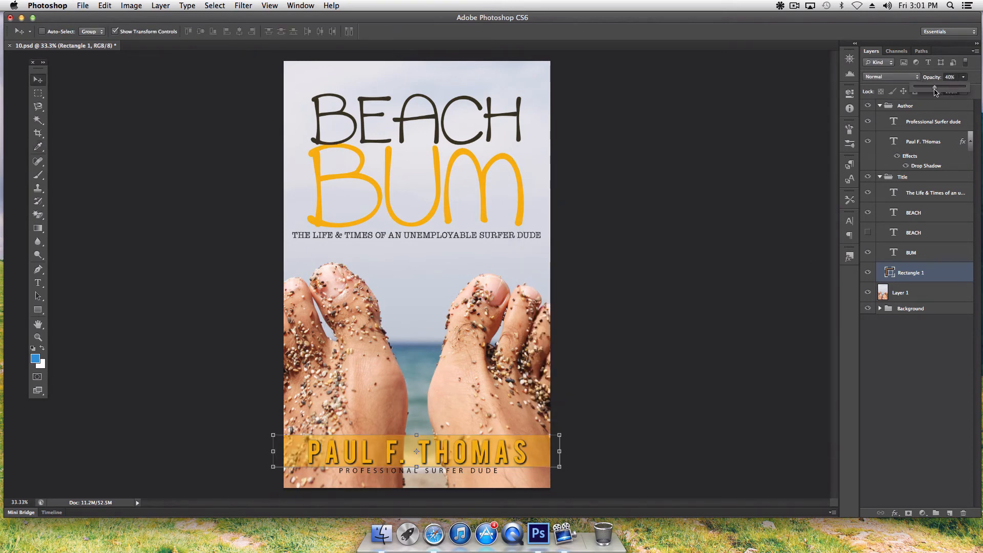
left_click(38, 324)
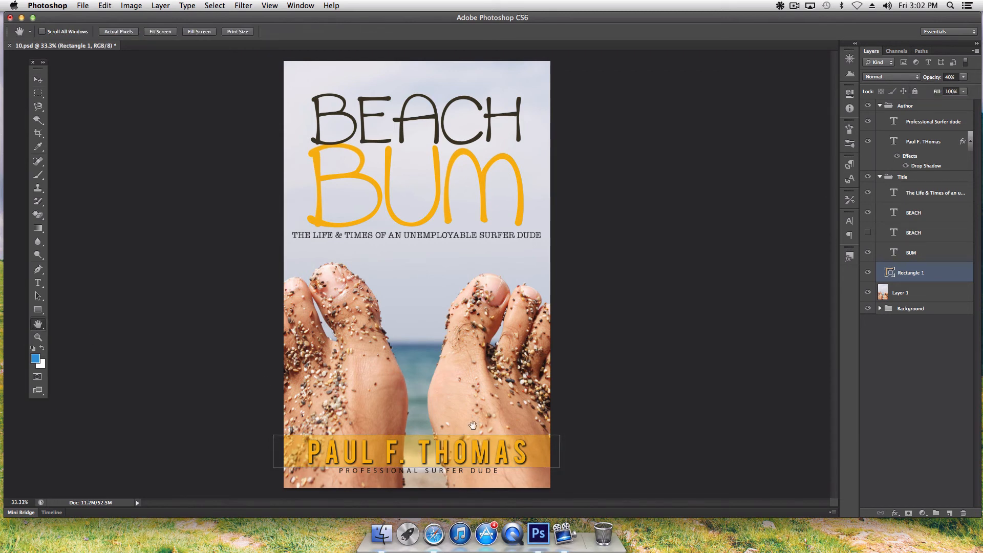
left_click(896, 351)
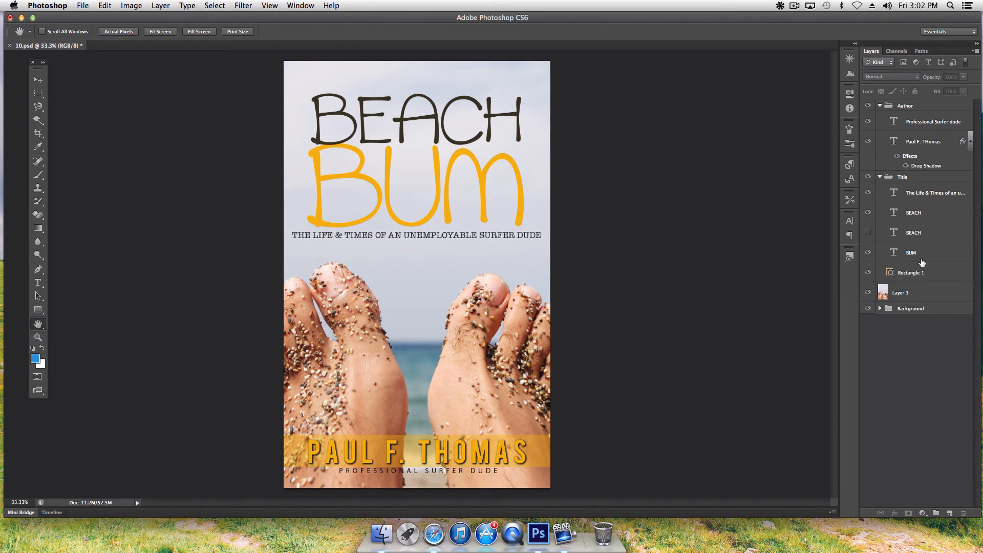
- Change the band's fill to black (000000) and set its opacity to about 24%
double_click(890, 272)
left_click(634, 245)
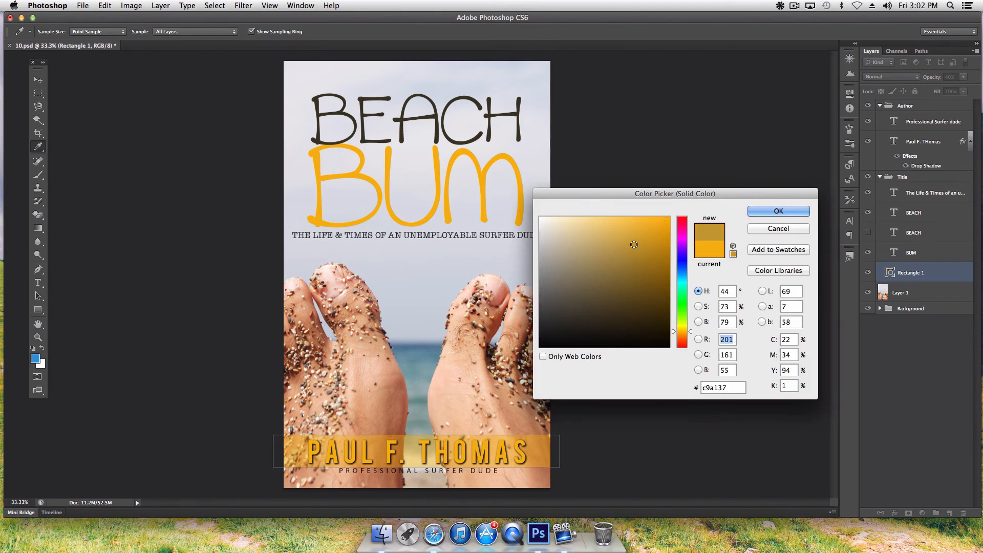
left_click_drag(634, 244, 719, 371)
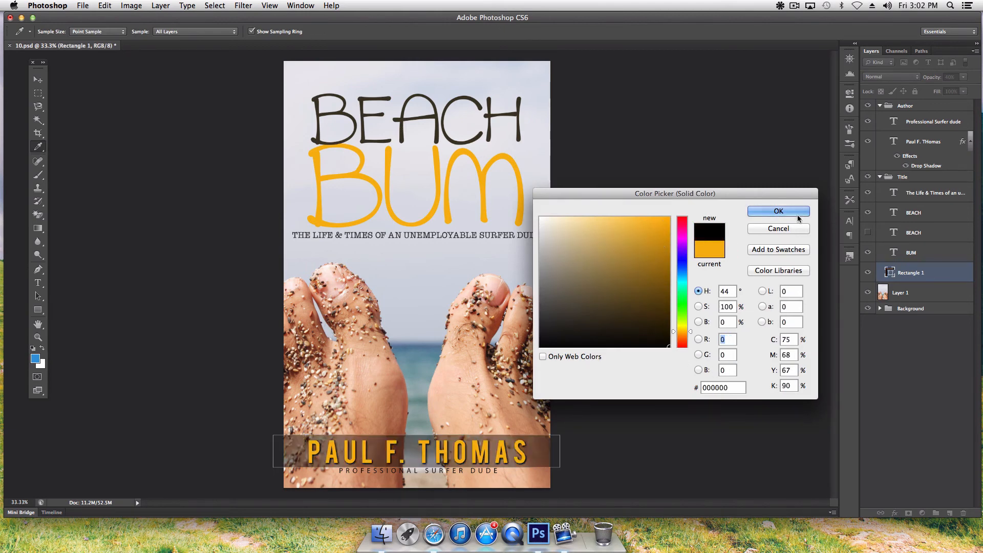
left_click(778, 211)
left_click_drag(964, 77, 940, 90)
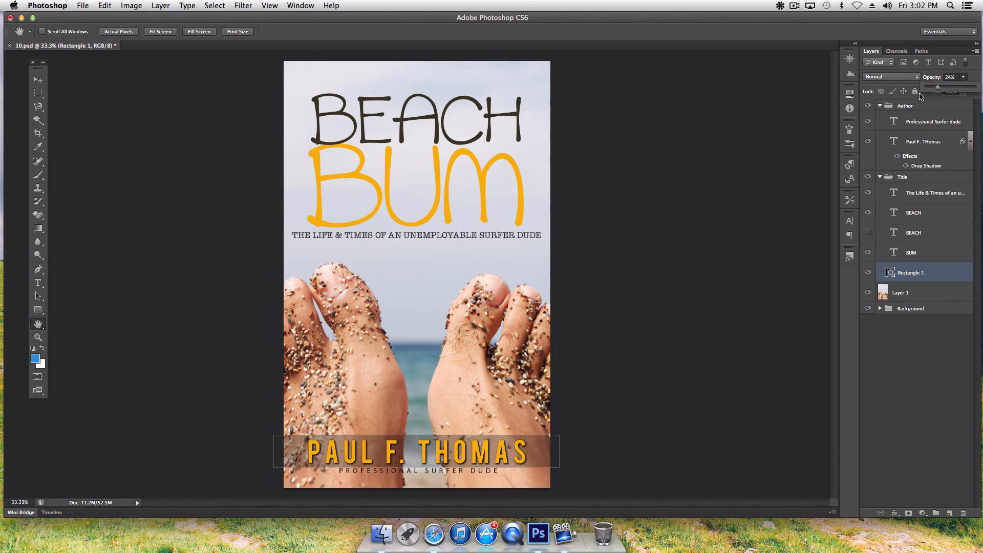
left_click(892, 397)
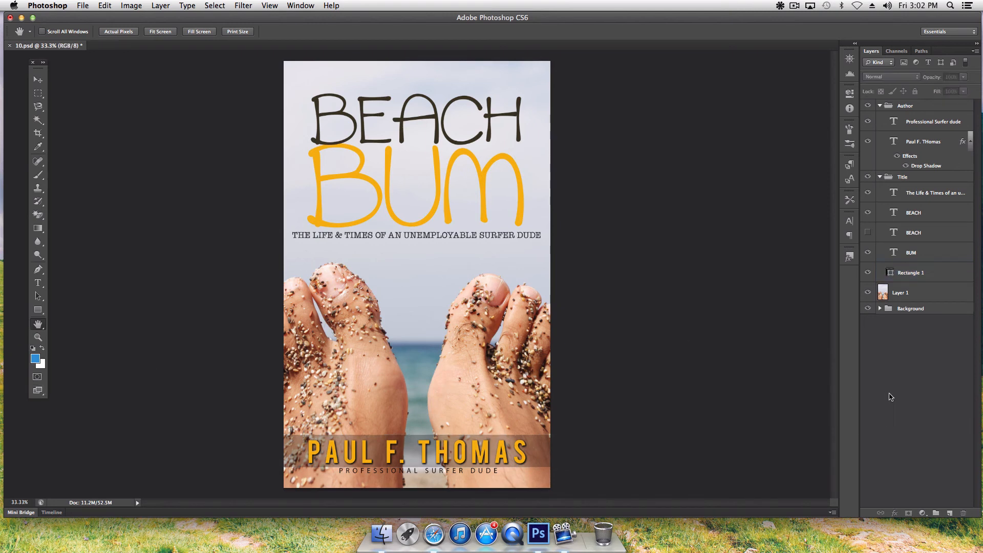
- Nudge the author name layer up slightly with the Move tool
left_click(925, 145)
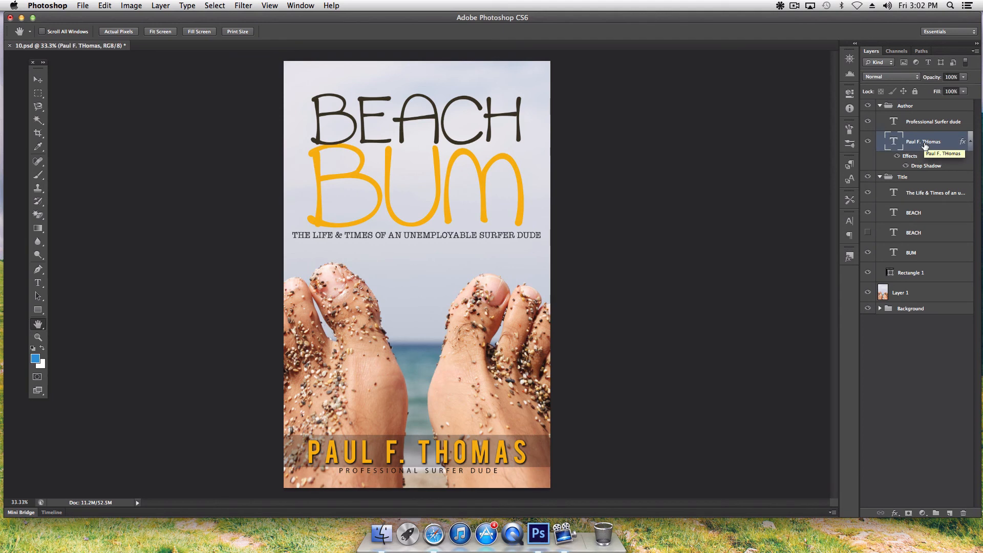
left_click(37, 80)
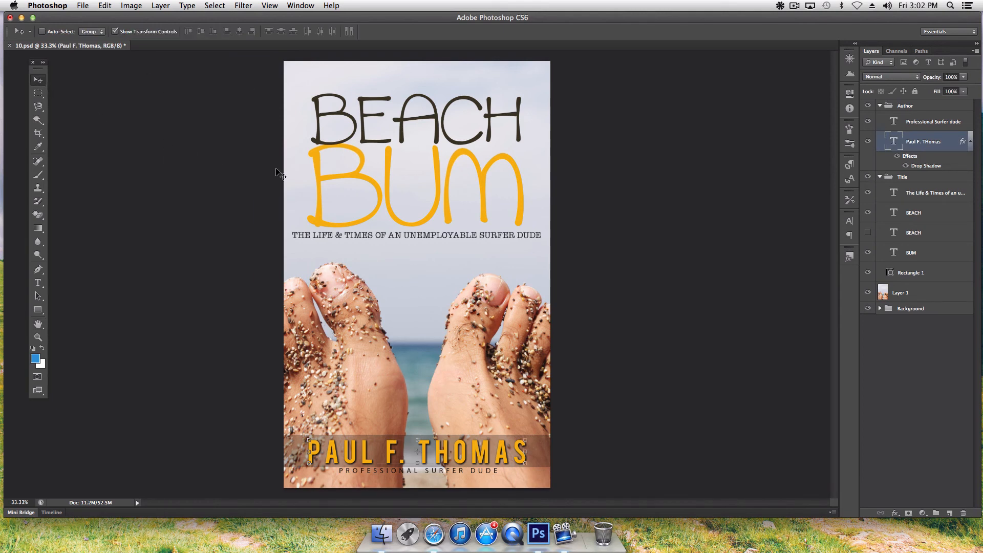
key("Up")
key("Up")
key("Up")
key("Up")
key("Up")
key("Up")
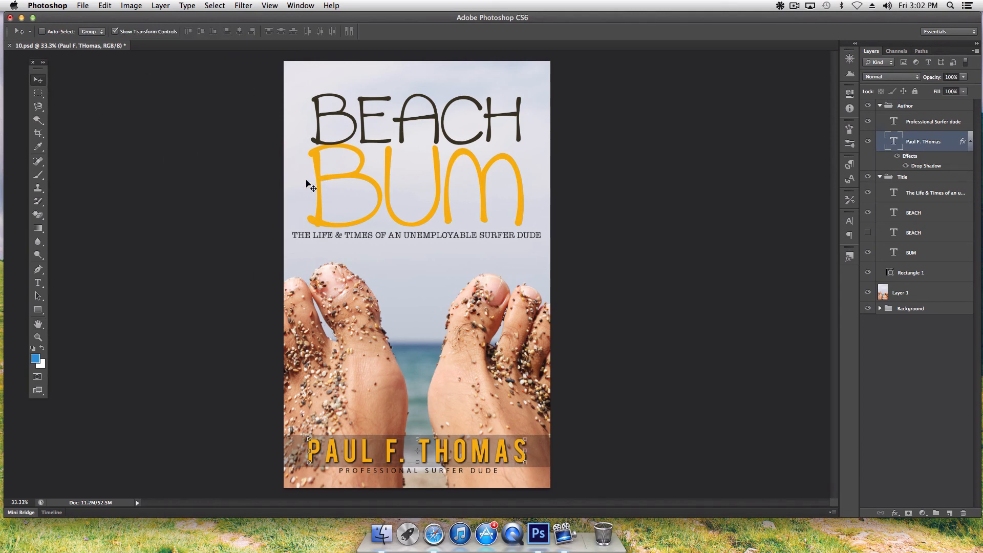
left_click(37, 324)
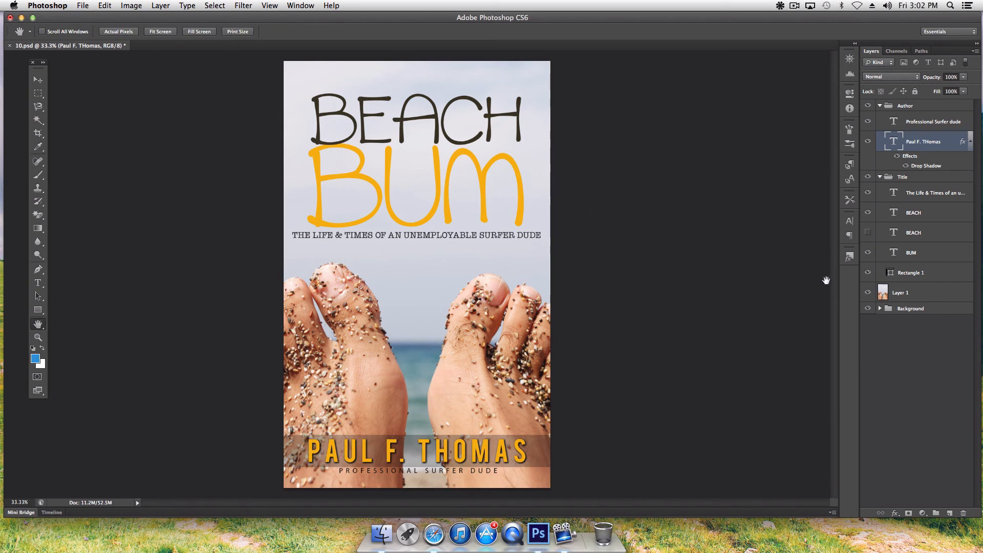
- Compare layer visibility, then hide the soldiers Background layer beneath the toes photo
left_click(868, 272)
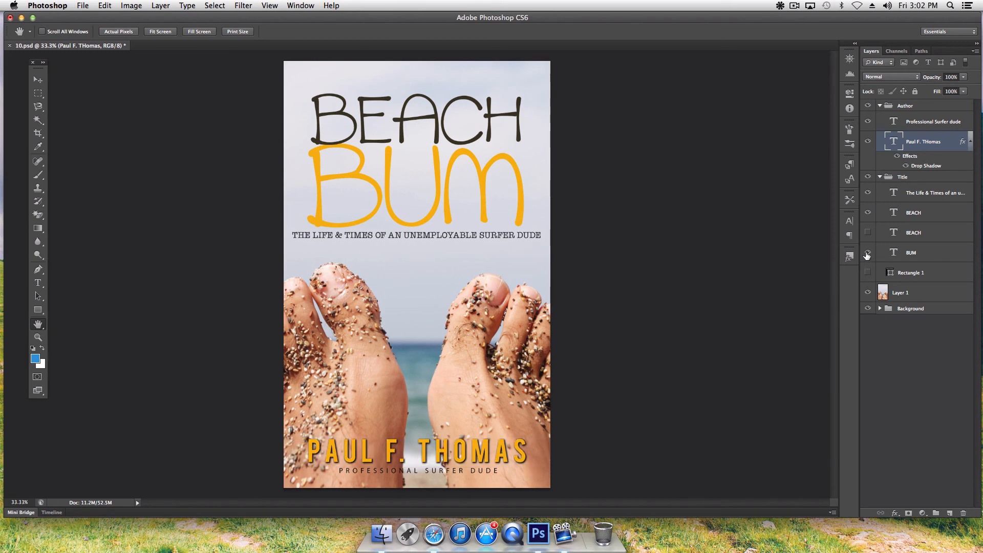
left_click(868, 253)
left_click(868, 253)
left_click(867, 273)
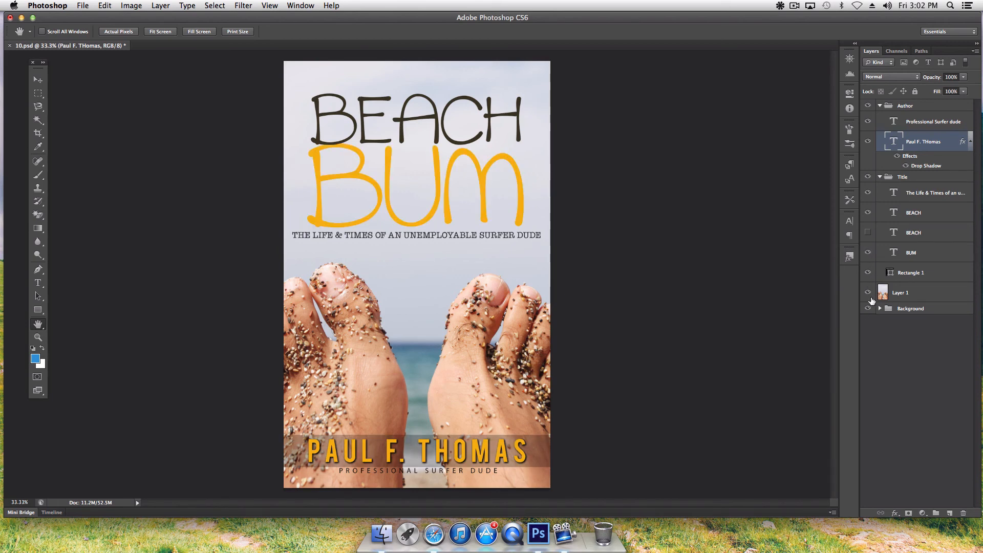
left_click(868, 294)
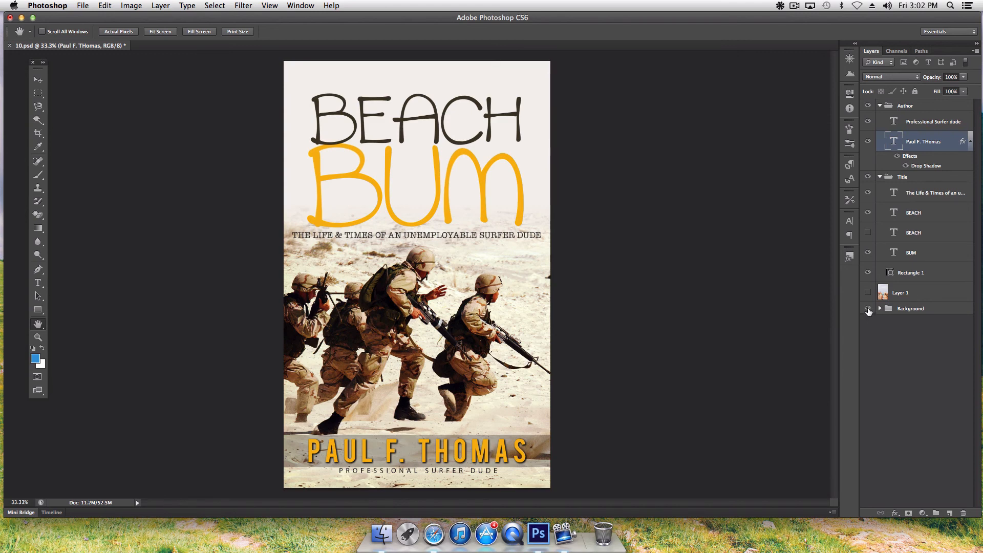
left_click(868, 293)
left_click(868, 308)
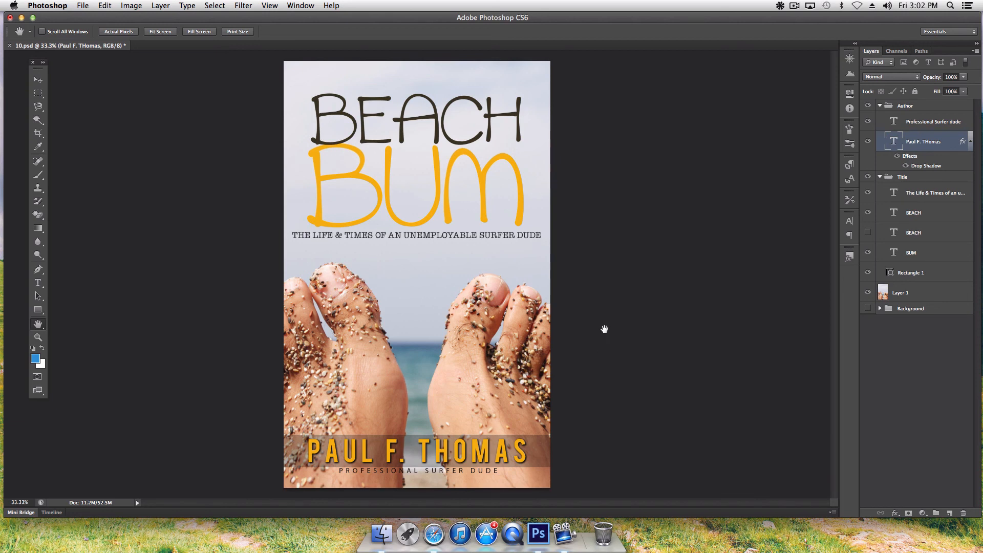
left_click(39, 80)
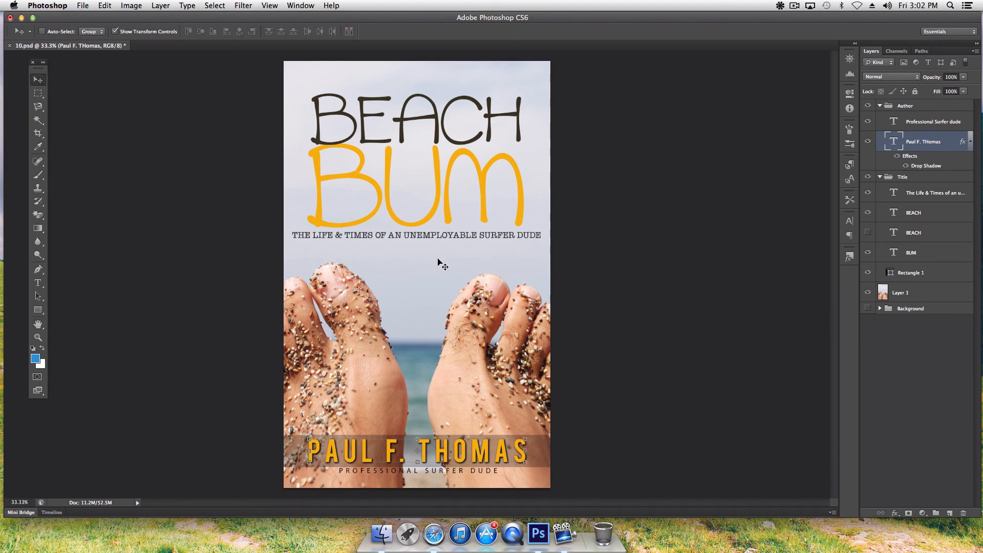